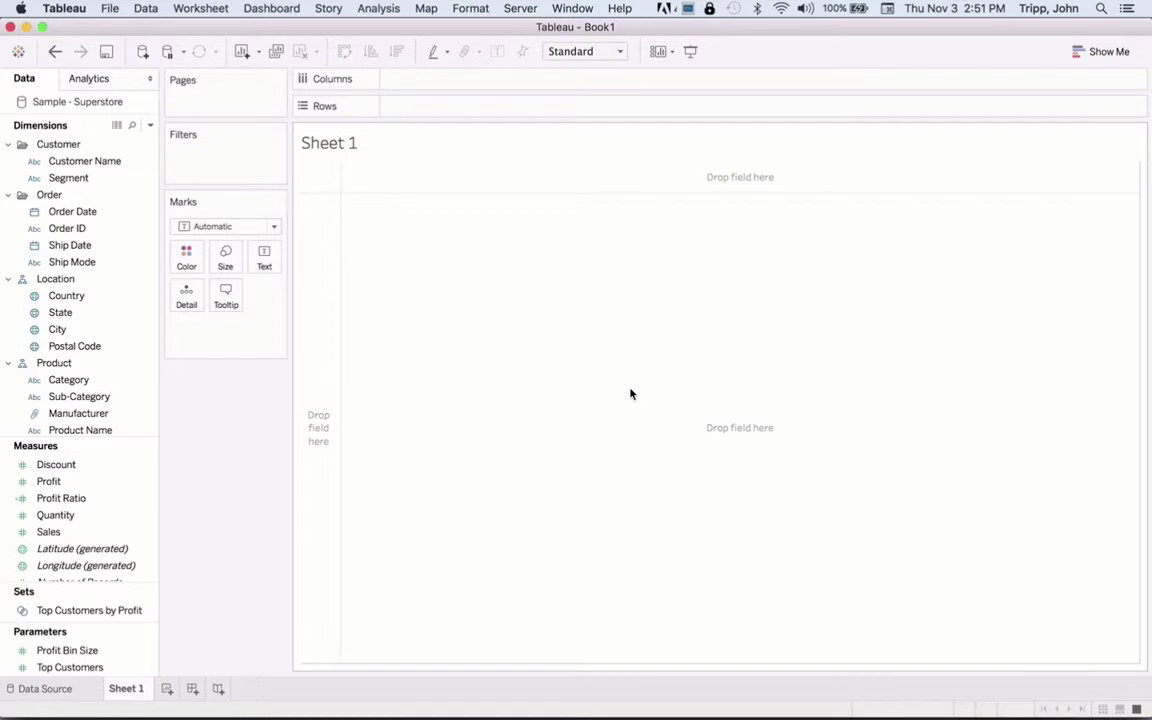
Step: Open the PartToWholeHandsOn-Start workbook in its own Tableau window
click(574, 8)
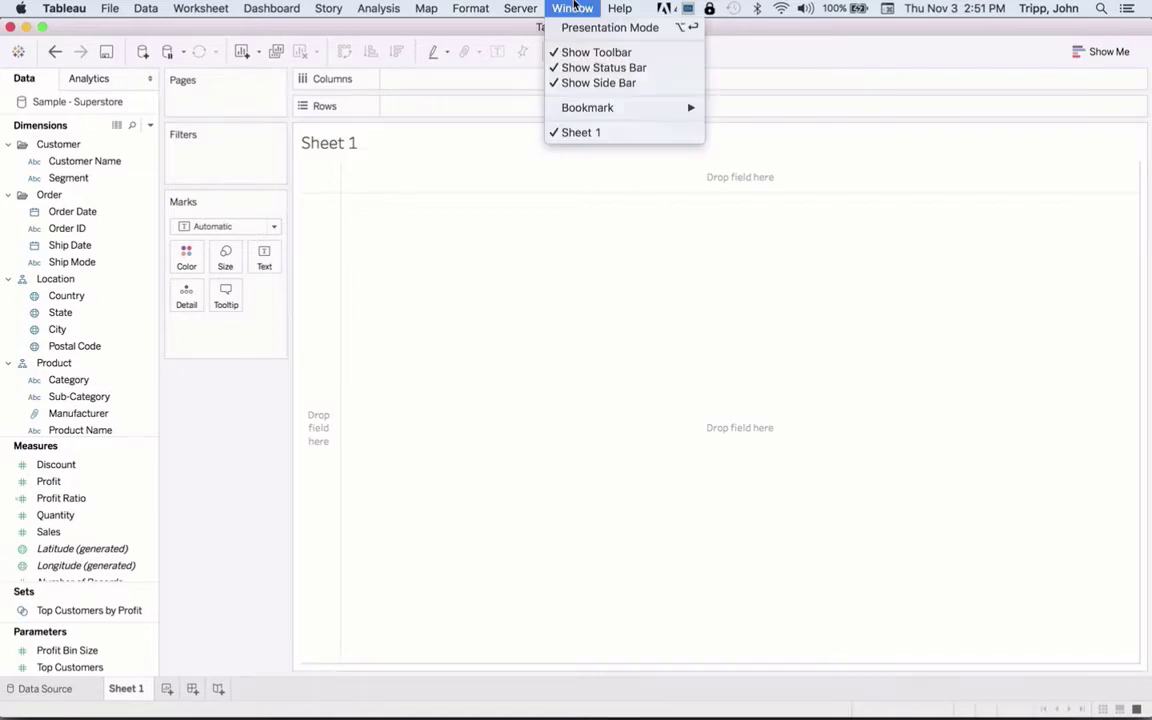
mouse_move(110, 8)
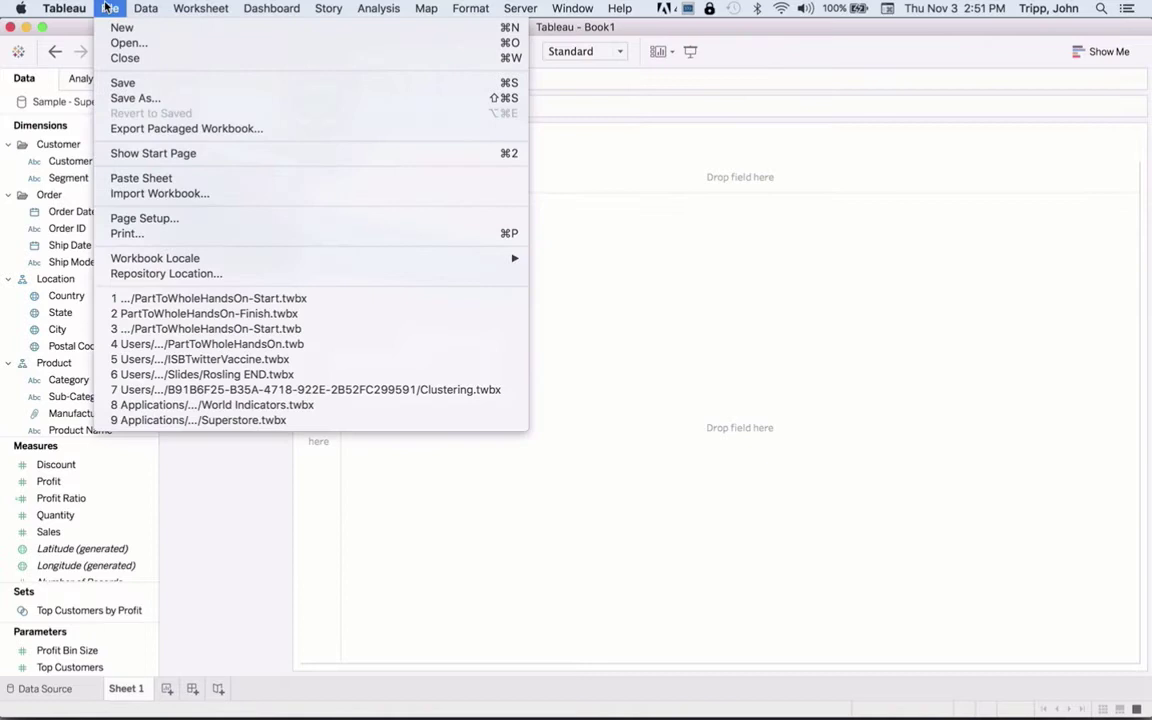
click(275, 301)
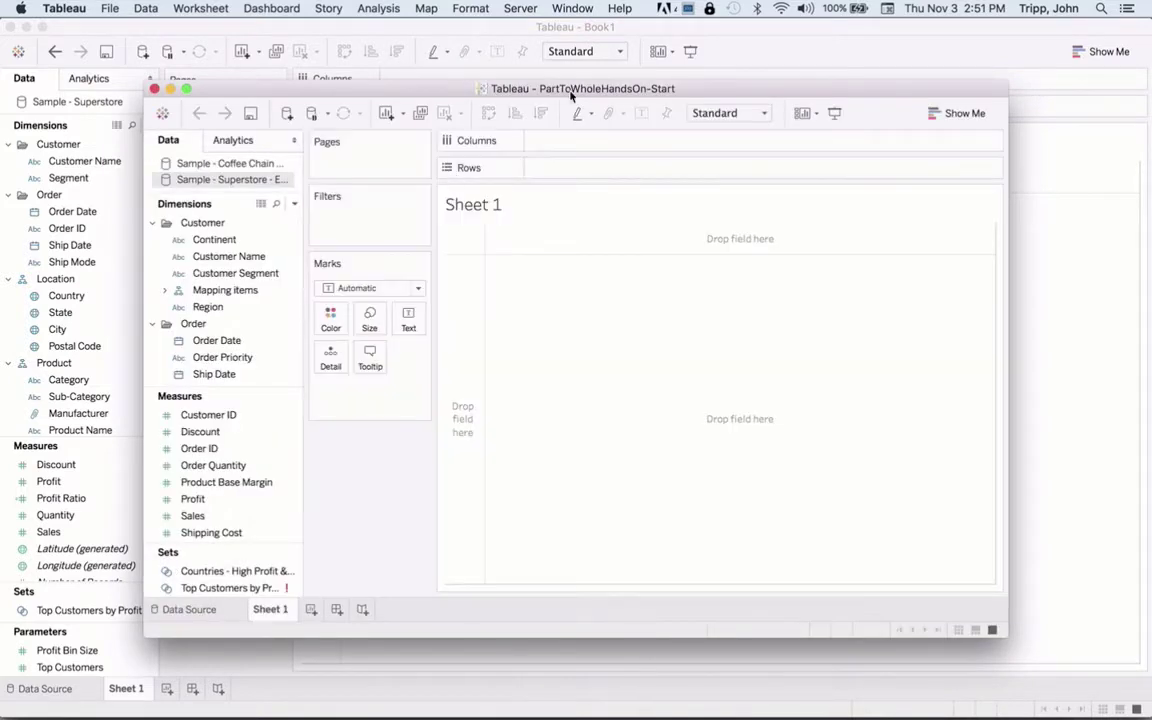
Step: Maximize the workbook window and switch the Data pane from Coffee Chain to the Superstore data source
double_click(572, 92)
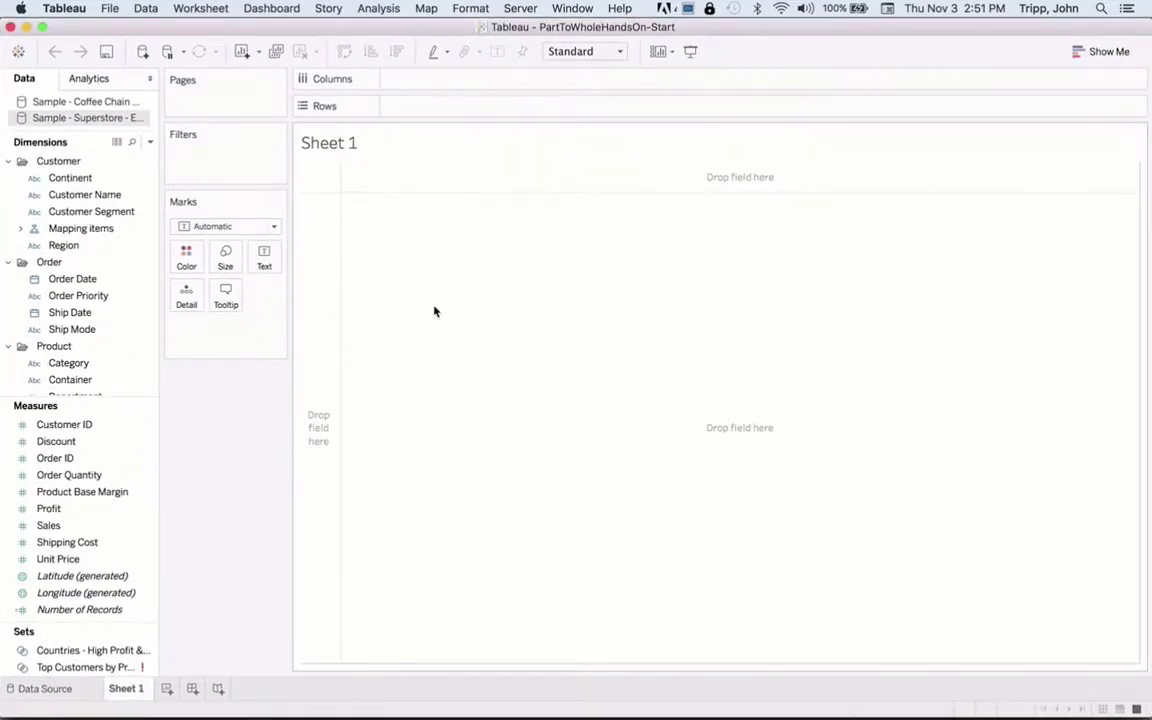
click(113, 101)
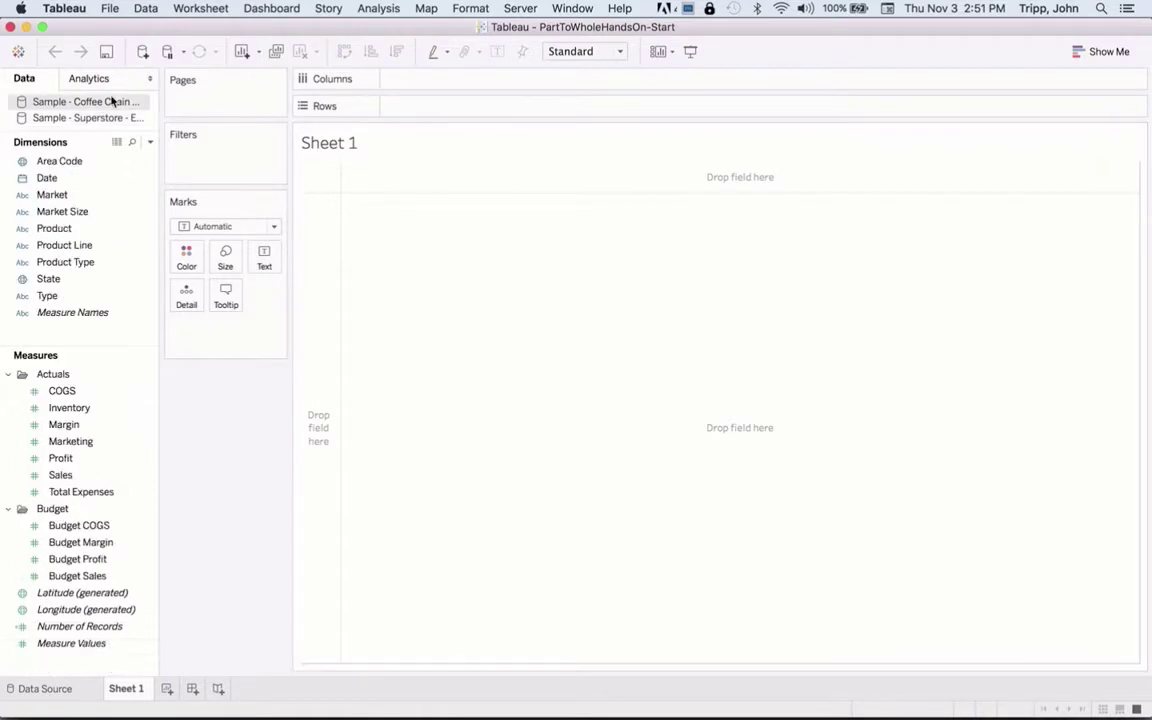
click(108, 118)
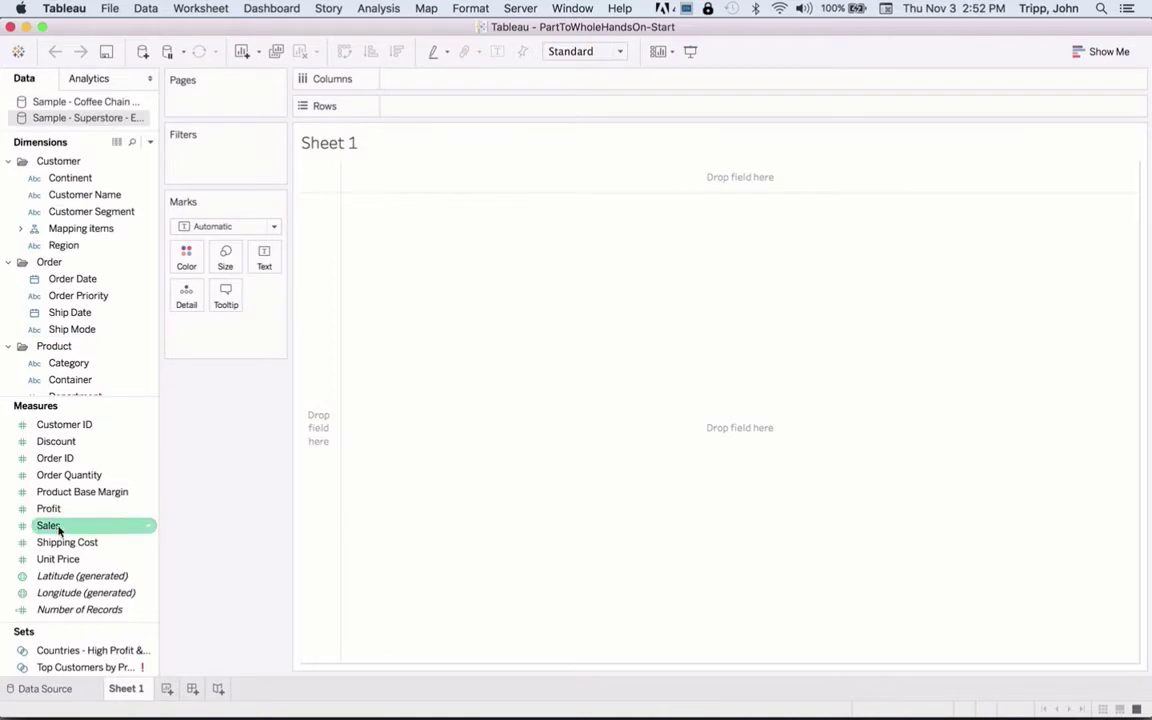
Step: Put Sales on Rows for a single $30,434,456 bar and glance at the SUM(Sales) pill options
click(59, 531)
mouse_move(59, 531)
mouse_down()
mouse_move(303, 216)
mouse_move(416, 107)
mouse_up()
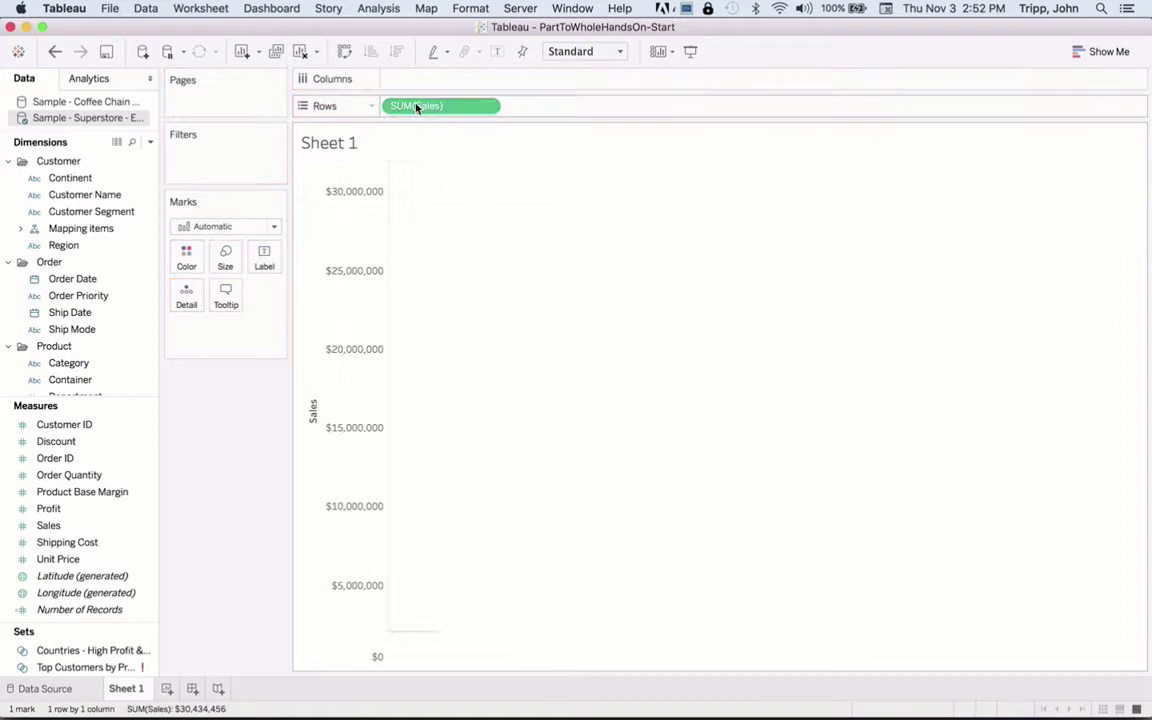
mouse_move(427, 218)
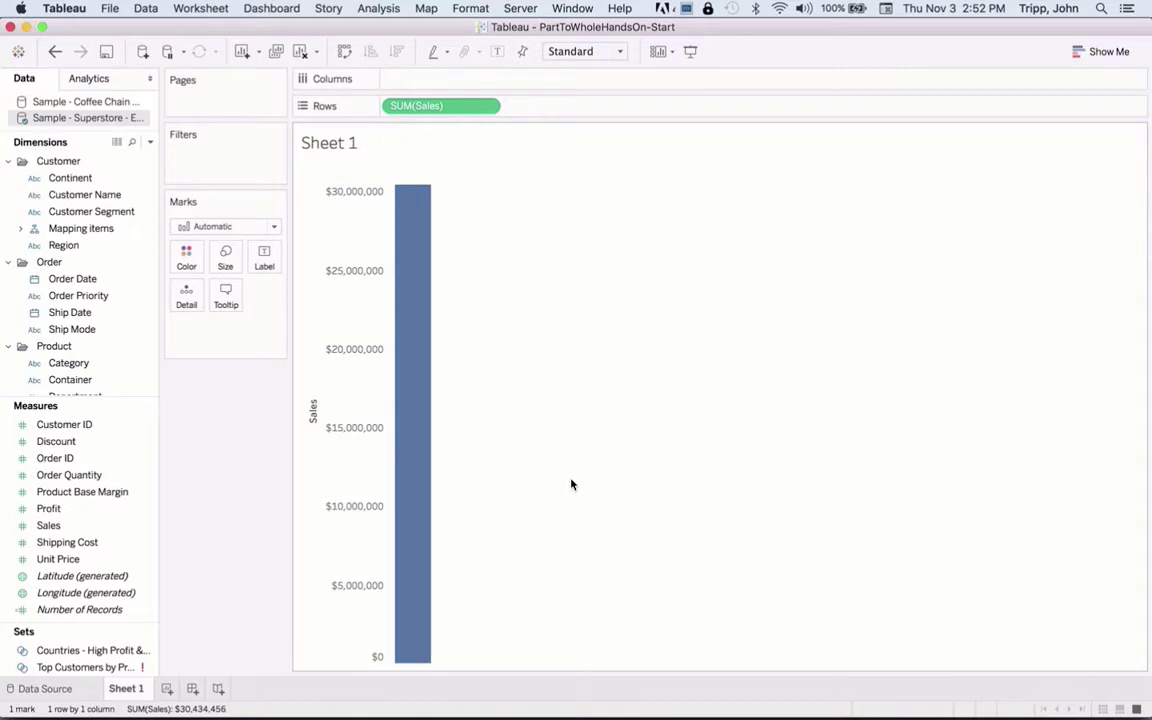
click(486, 107)
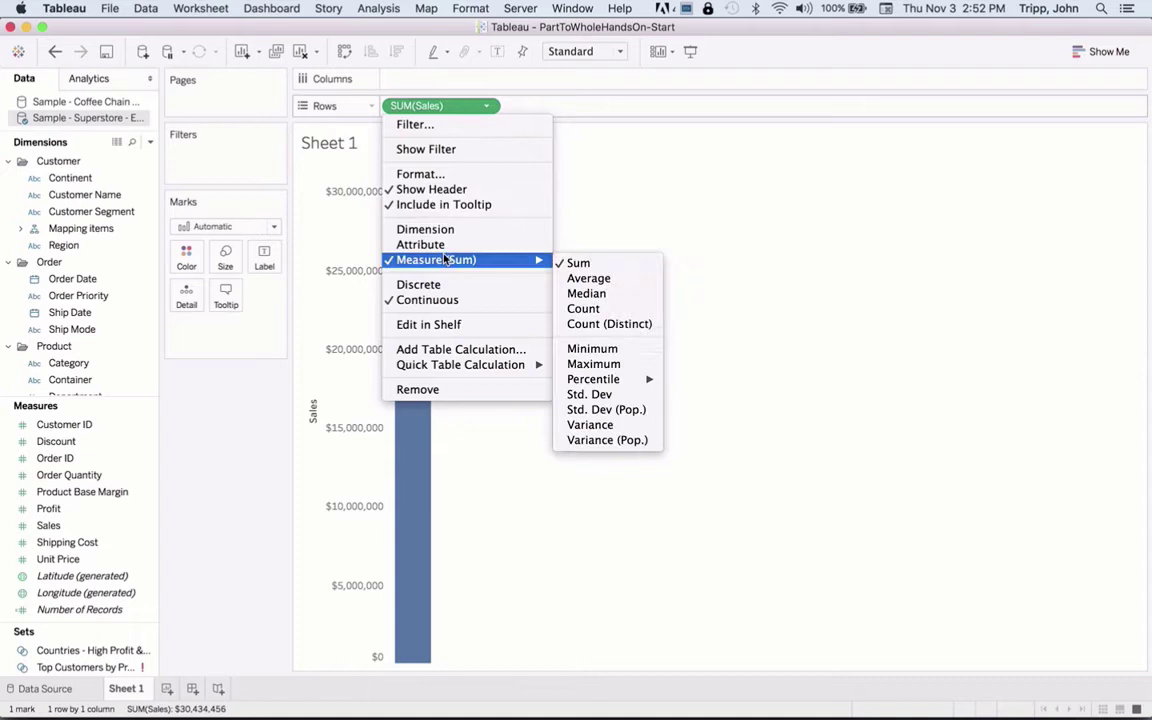
mouse_move(540, 261)
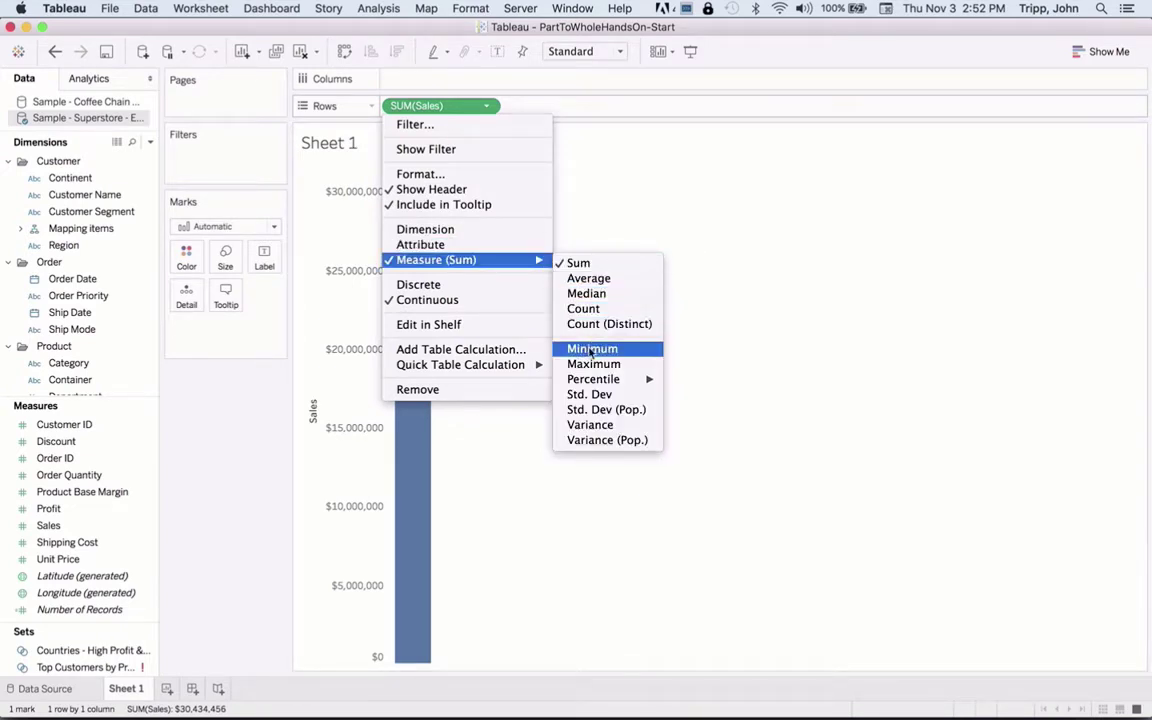
click(601, 233)
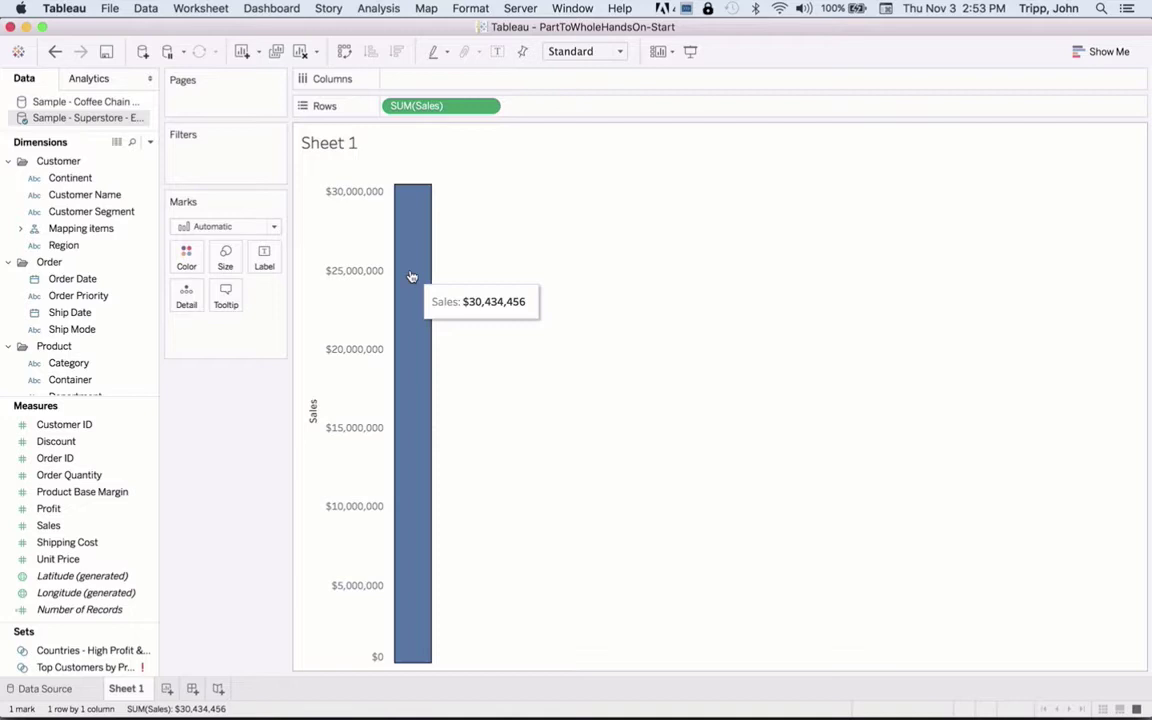
Step: Add Order Date to Columns to plot yearly sales 2010–2013, and bring up Show Me
click(72, 280)
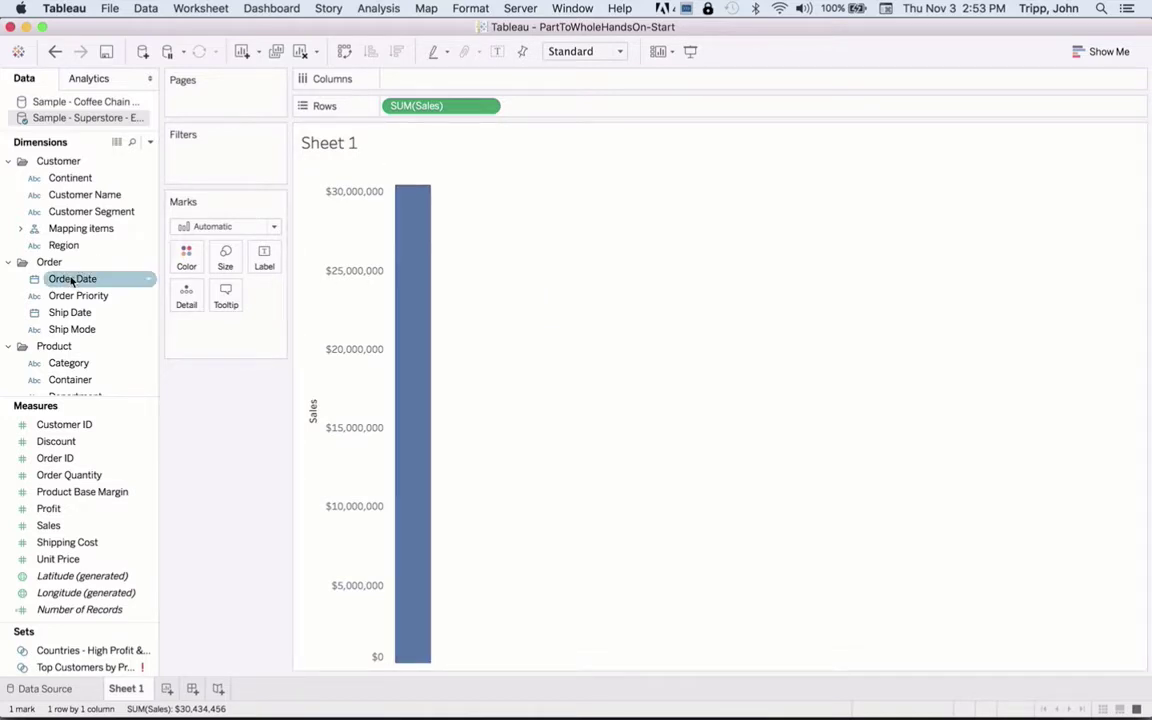
drag(72, 280, 437, 85)
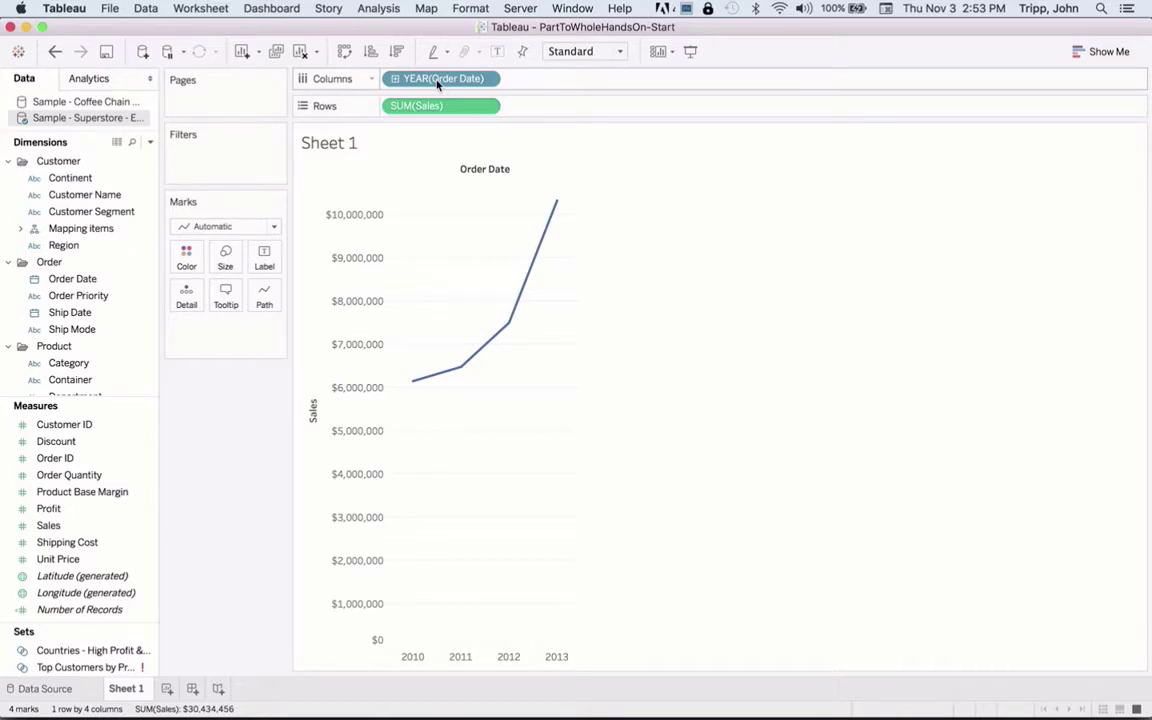
click(1104, 48)
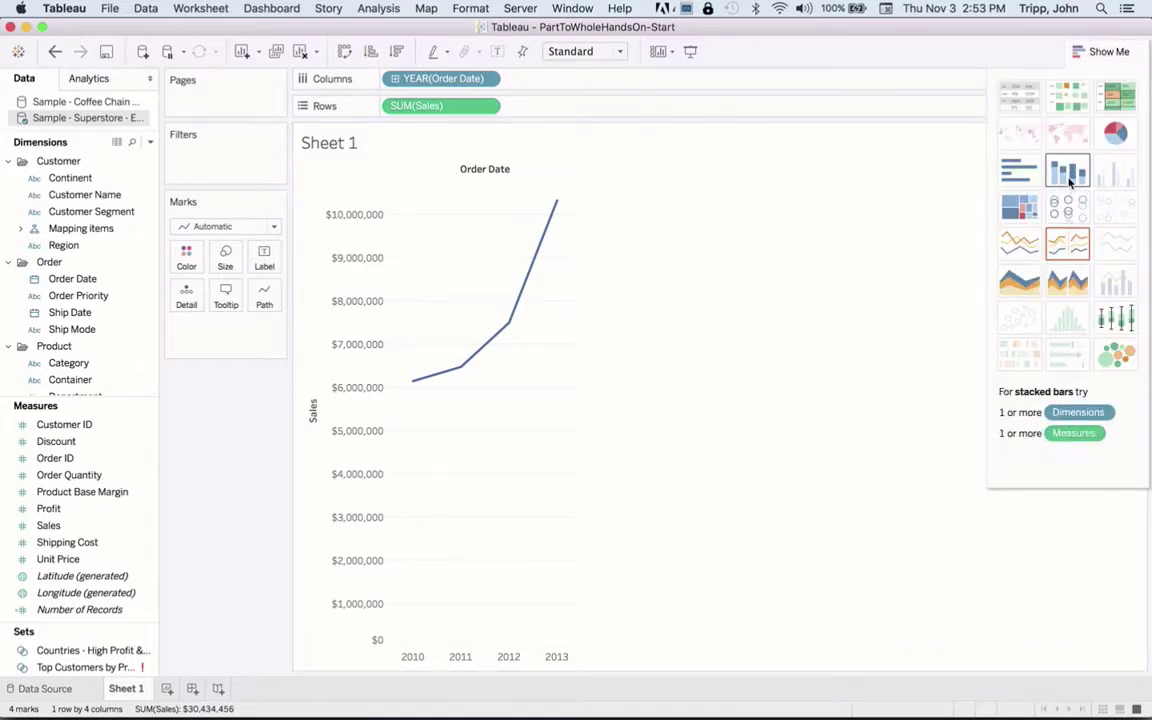
Step: Change the mark type from Automatic to Bar so yearly sales show as four bars
click(212, 226)
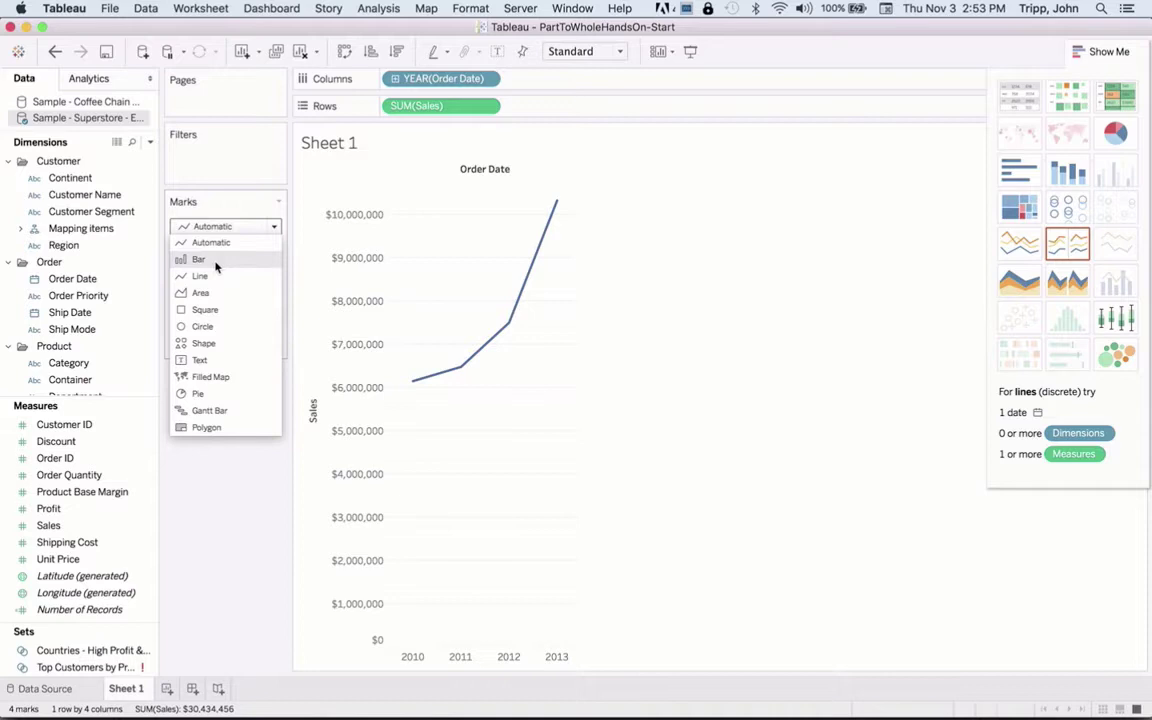
click(200, 260)
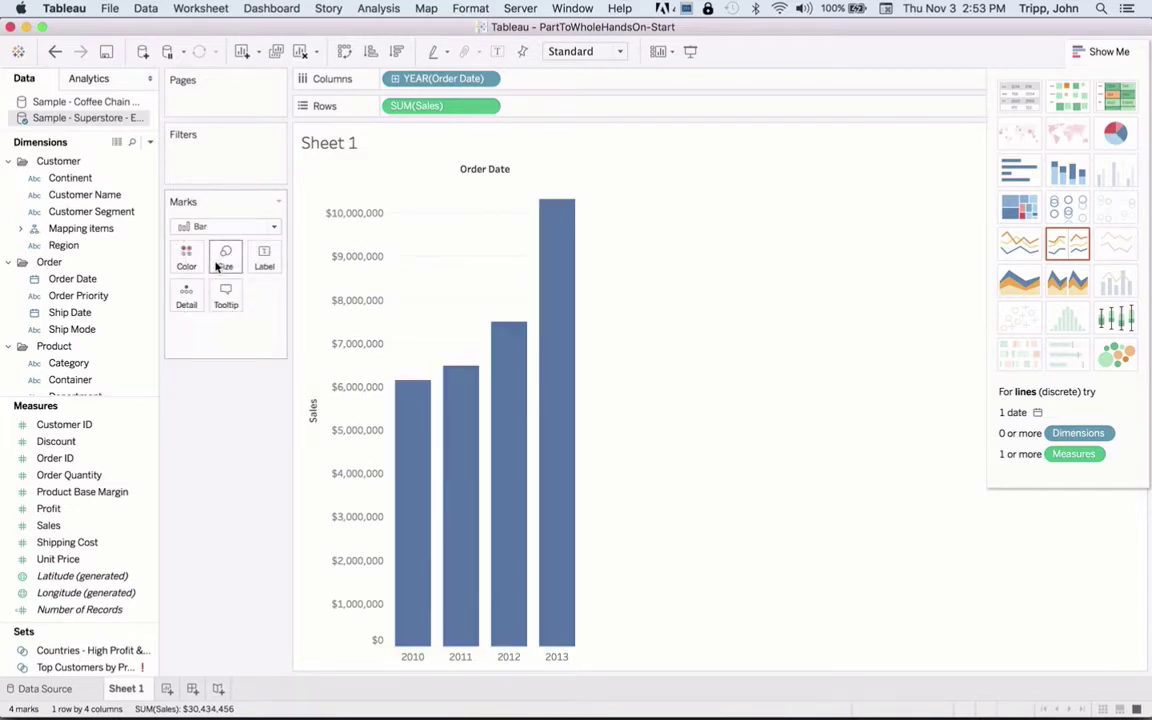
mouse_move(426, 485)
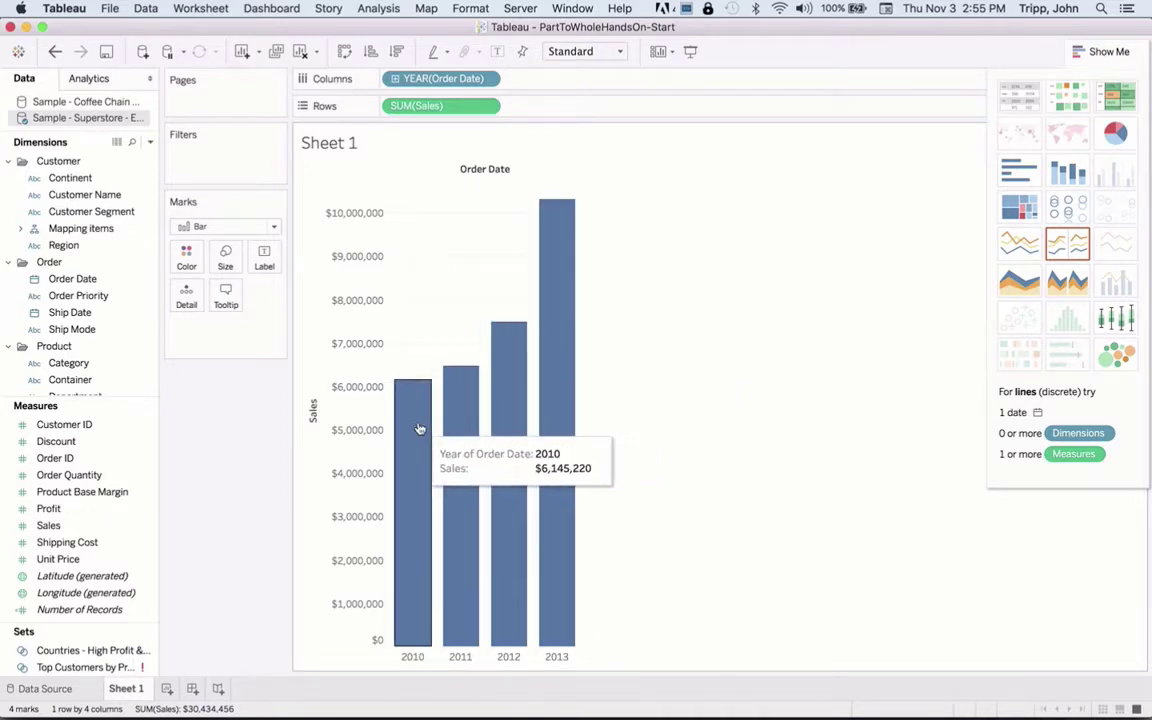
mouse_move(566, 352)
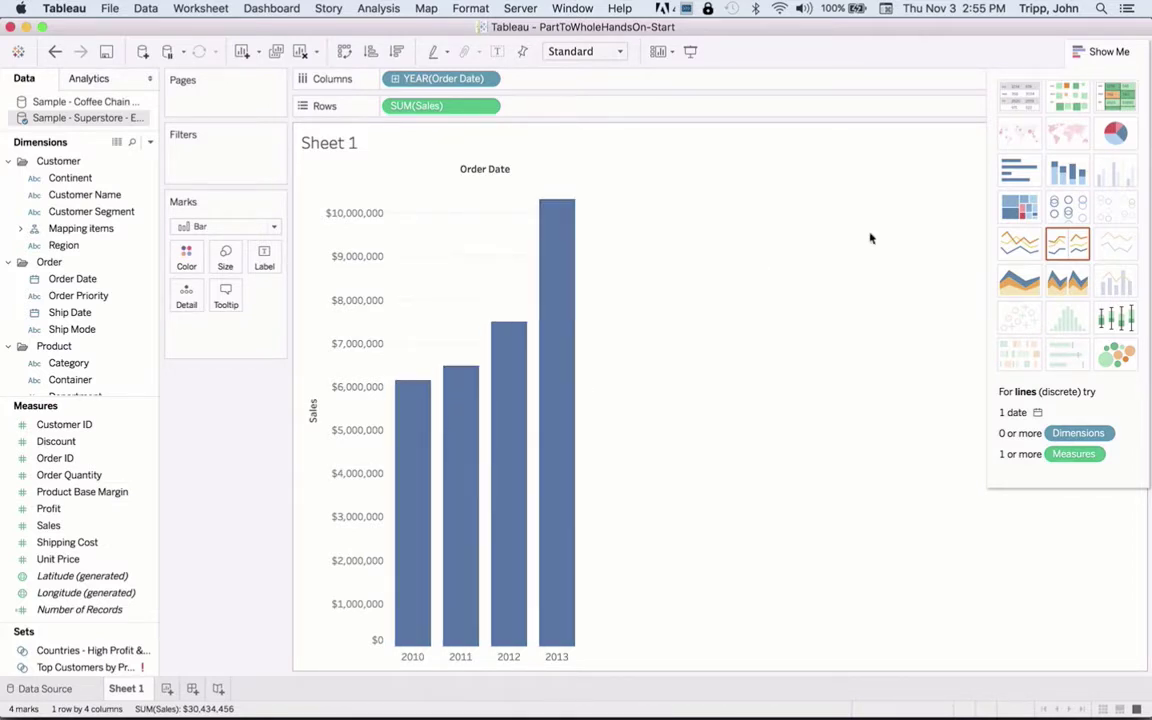
click(1068, 172)
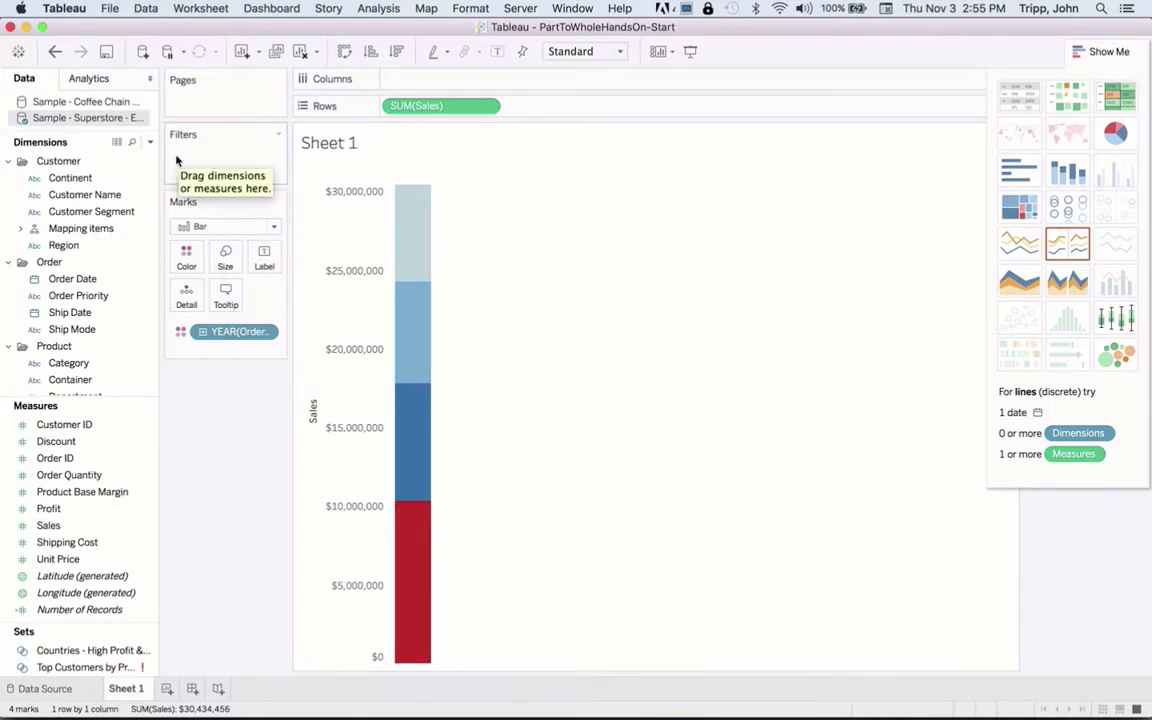
click(55, 52)
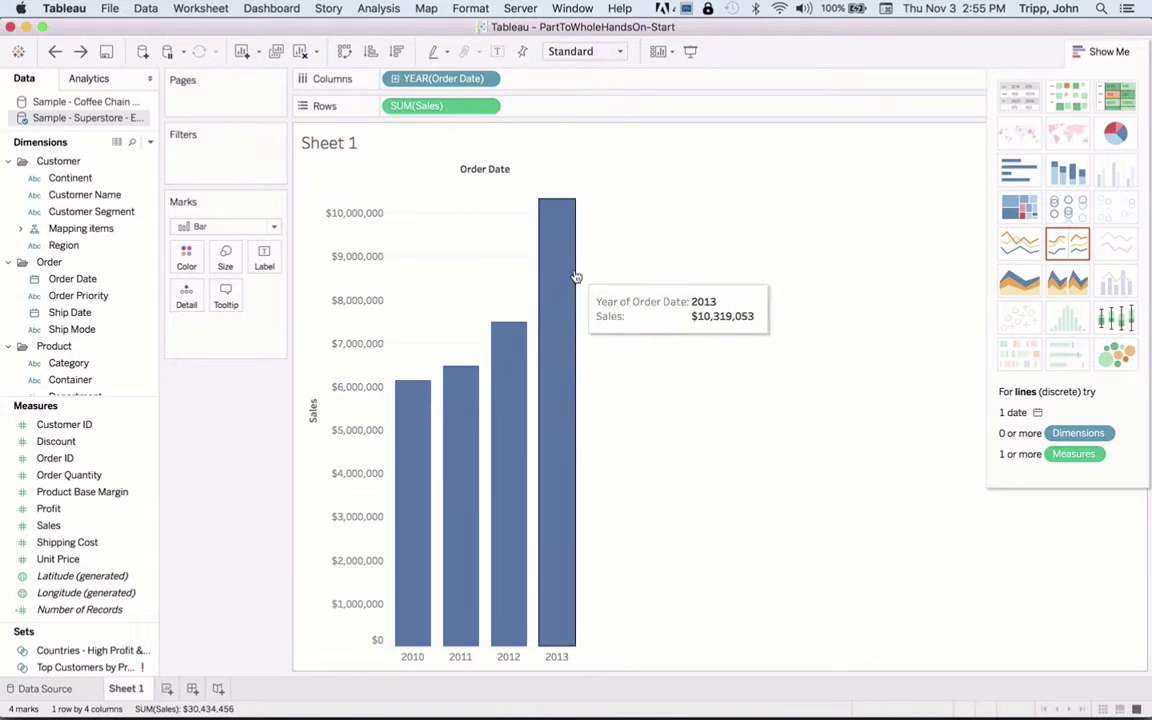
Step: Duplicate Sheet 1 as Sheet 2 and display the copy
right_click(136, 689)
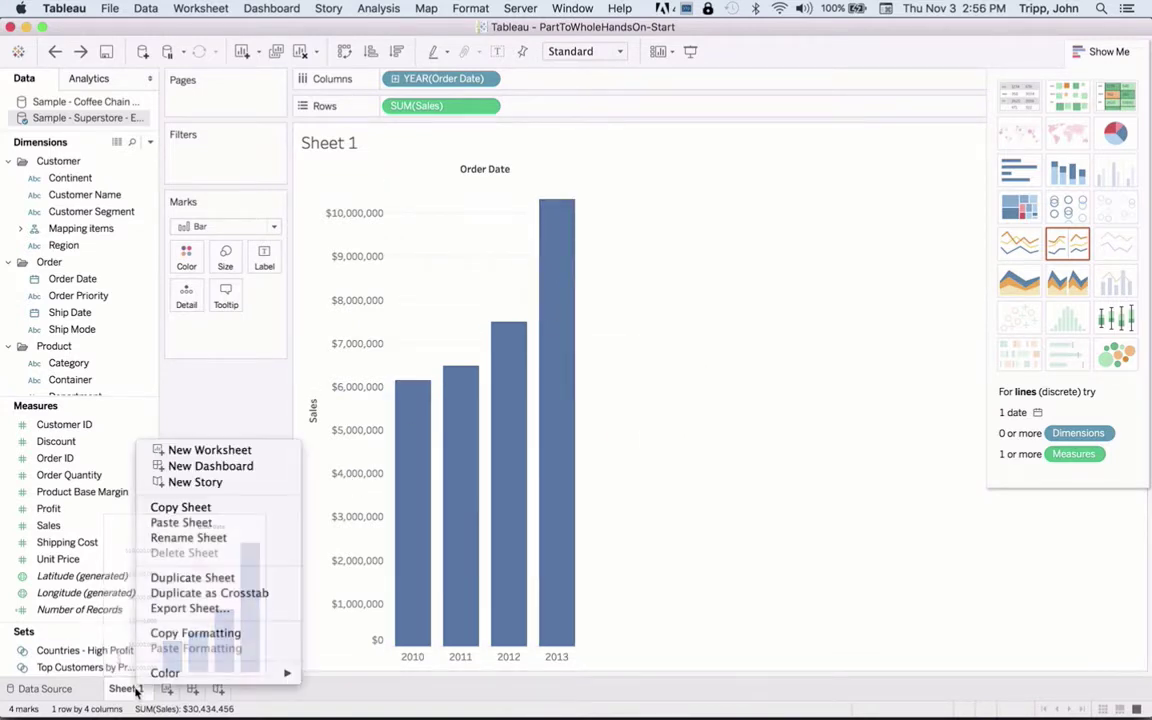
click(207, 584)
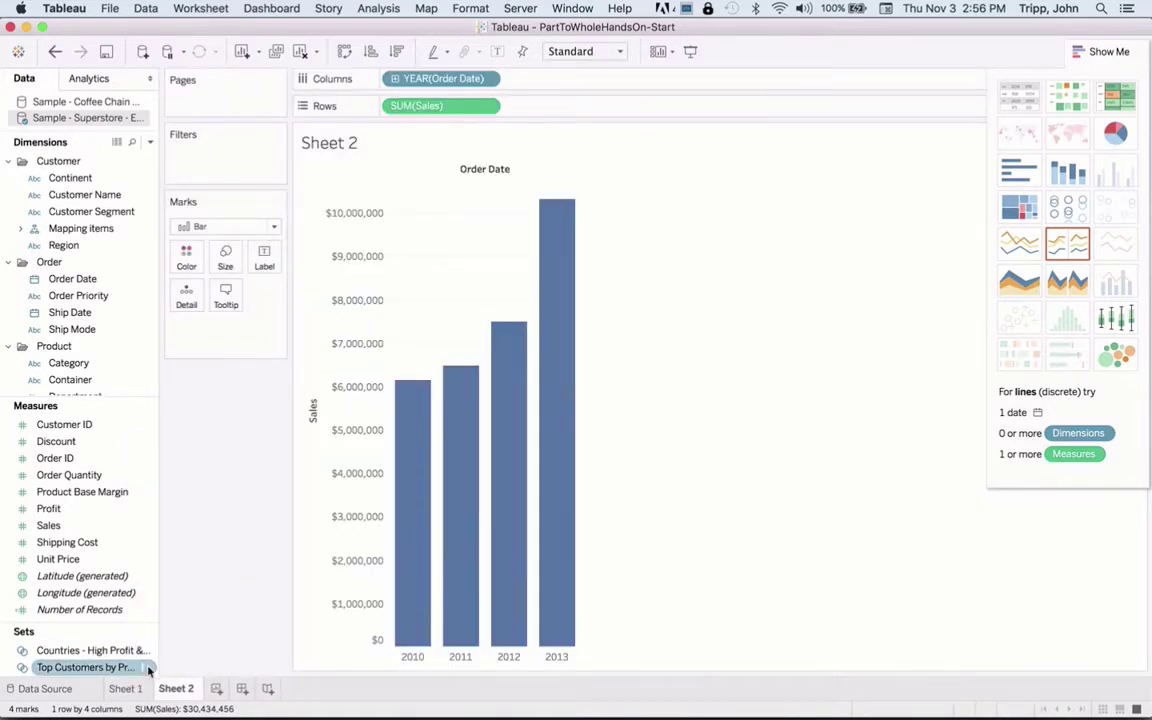
click(125, 689)
click(172, 690)
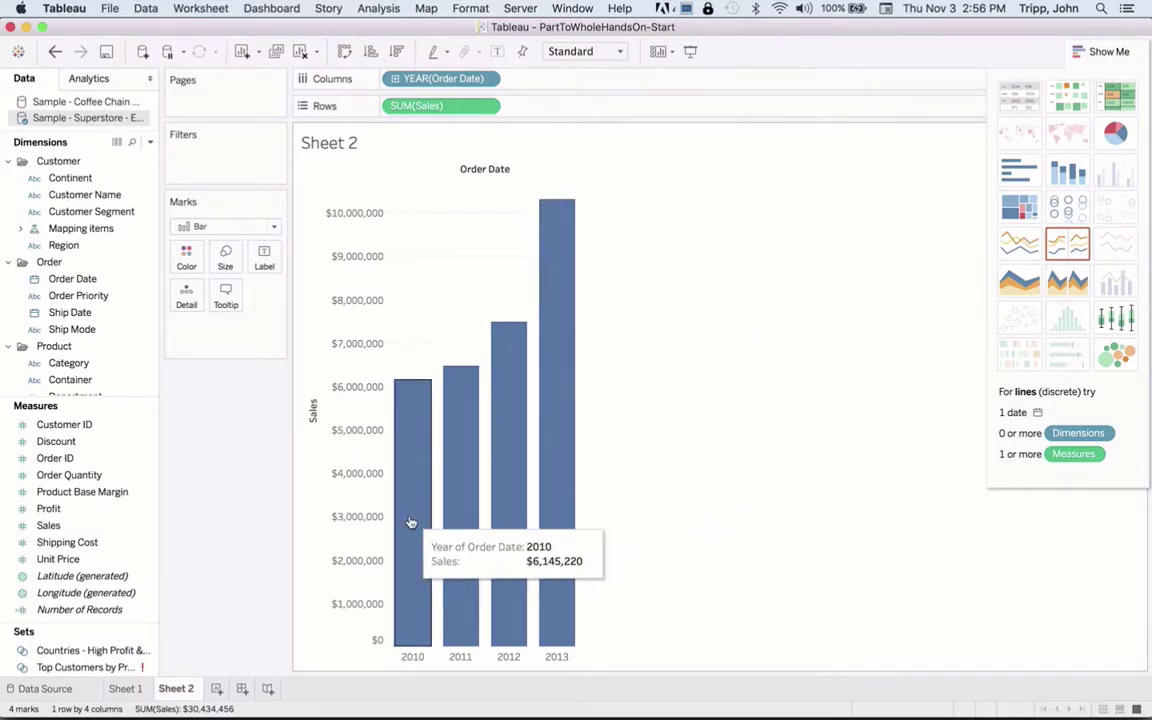
Step: Colour the bars by Category, swap it for Department, and hide Show Me to reveal the legend
scroll(136, 366, down, 3)
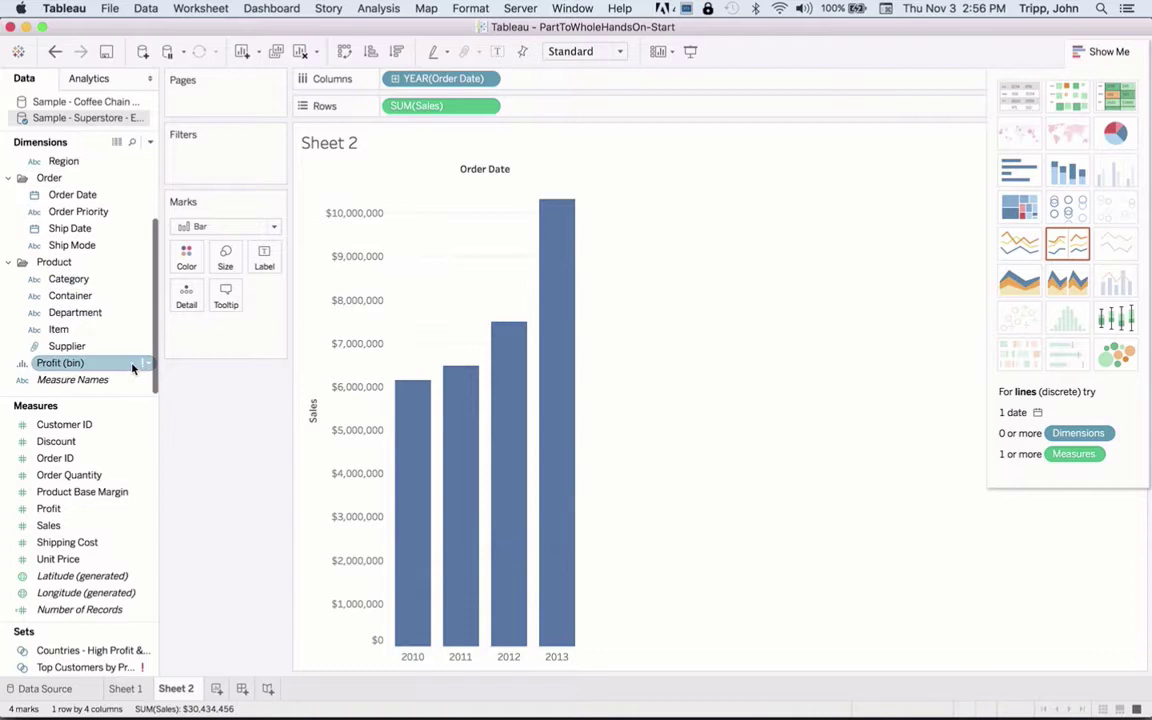
scroll(133, 368, up, 3)
scroll(133, 368, down, 3)
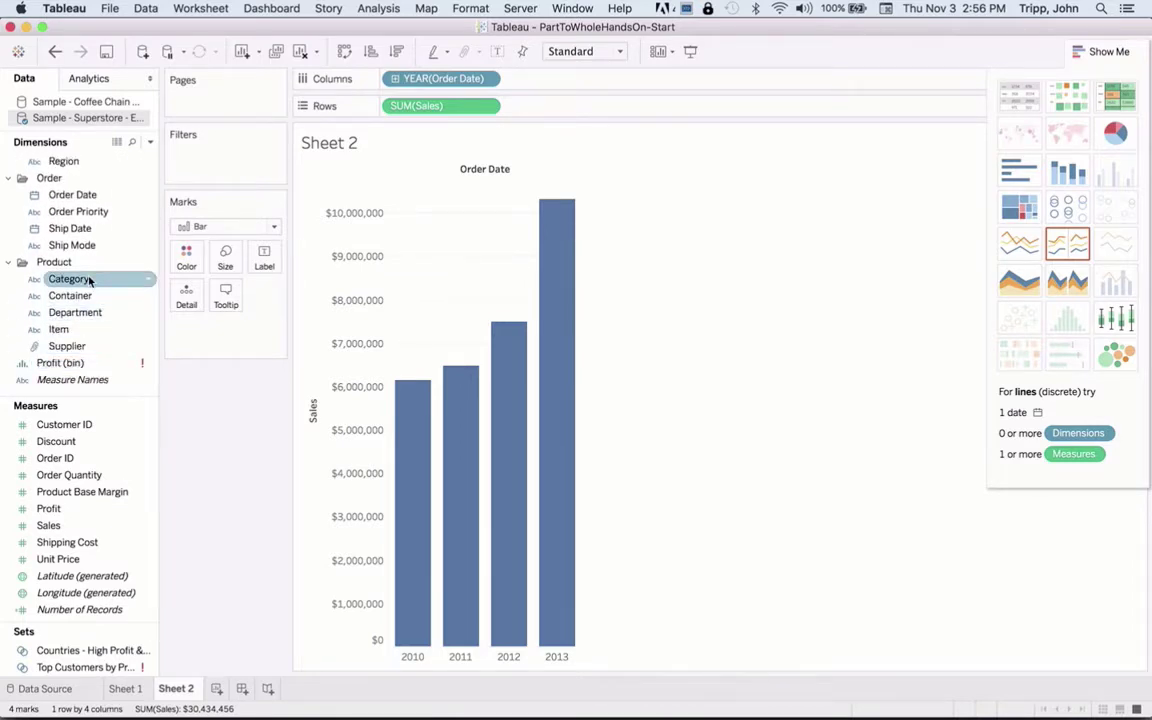
drag(66, 279, 182, 262)
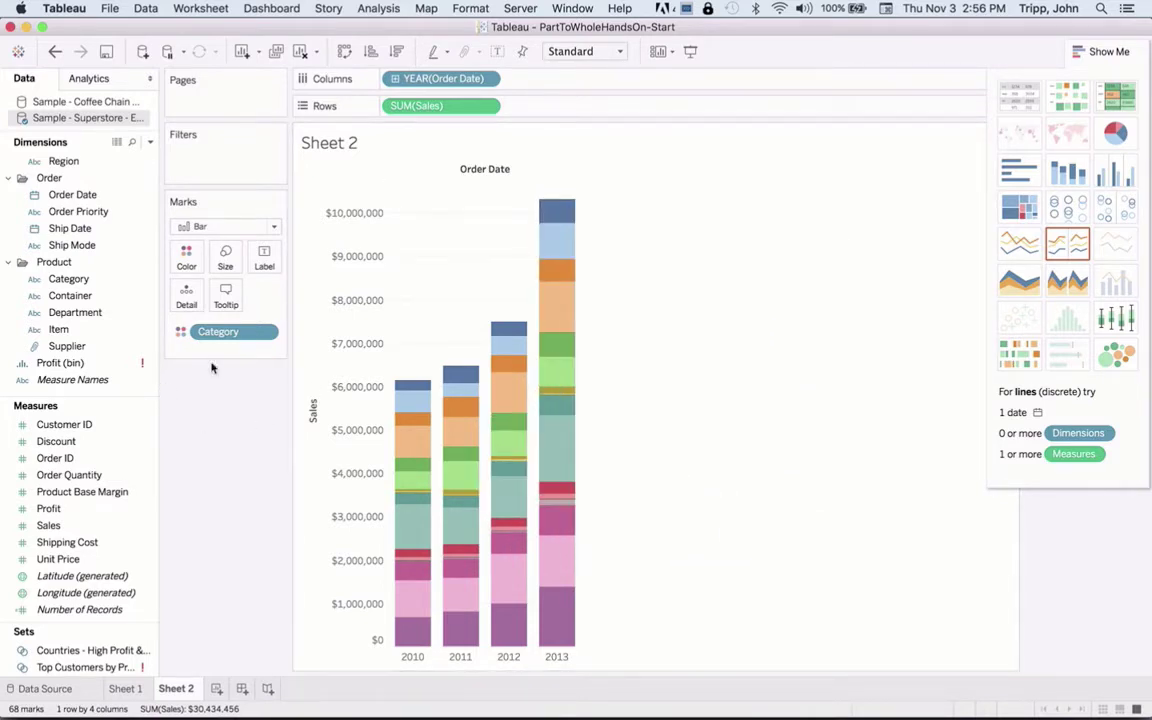
drag(225, 331, 179, 260)
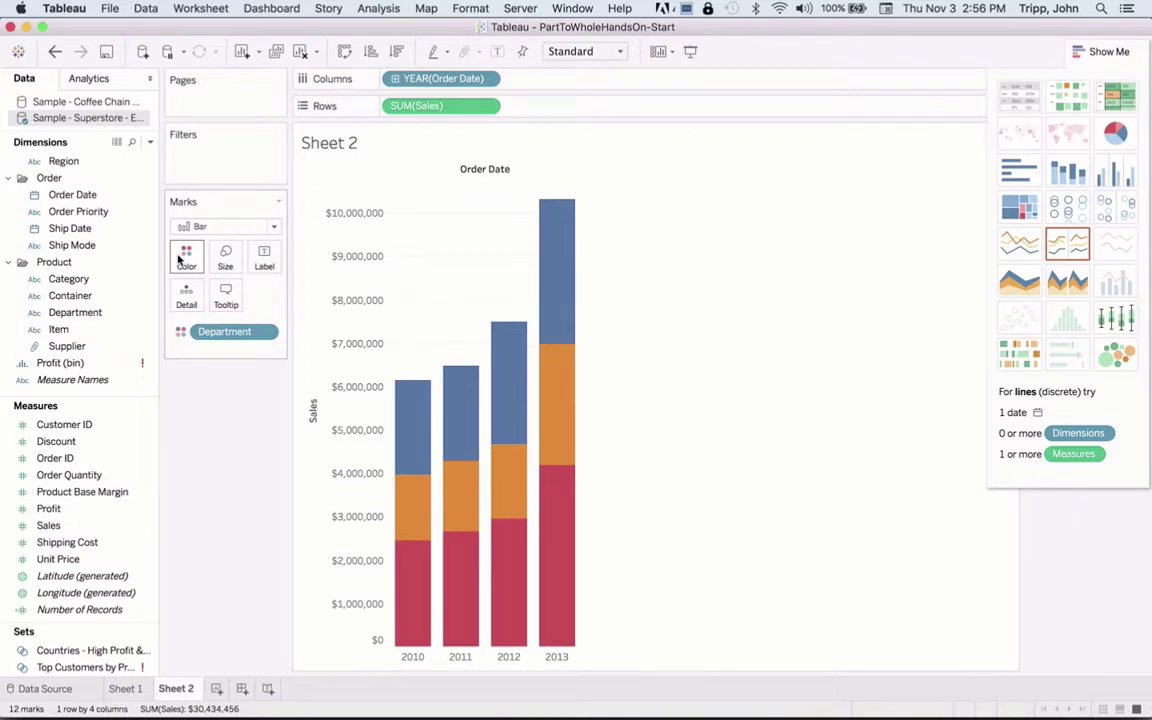
click(1100, 51)
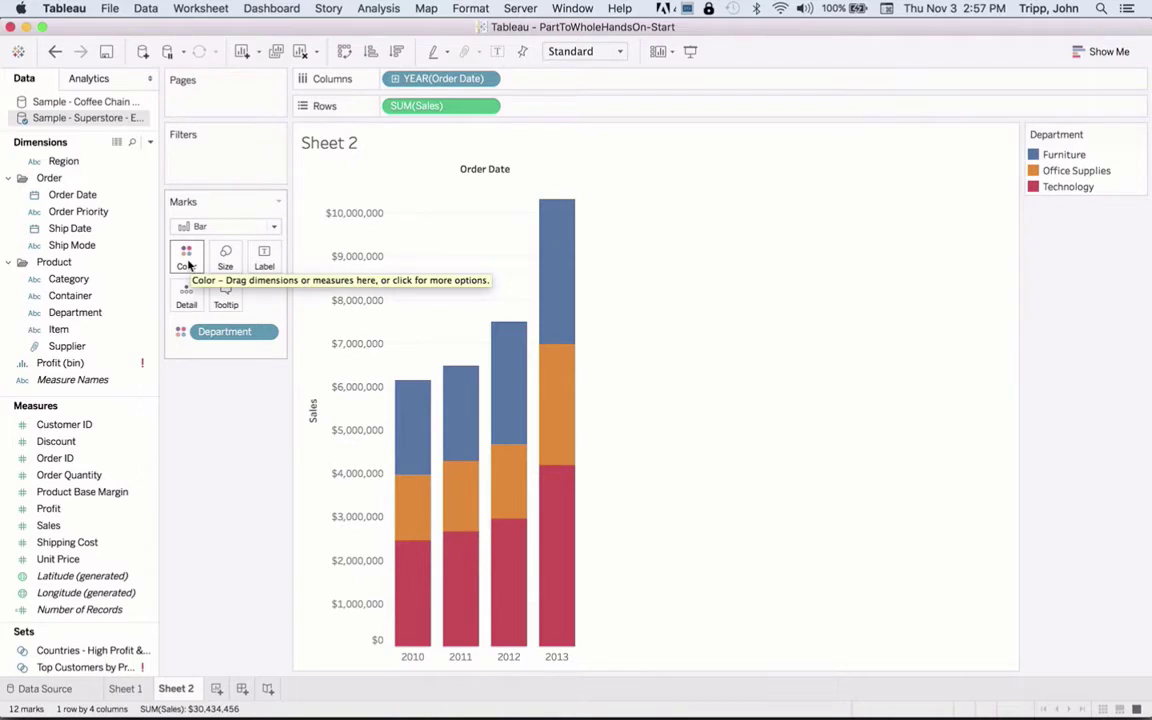
right_click(181, 693)
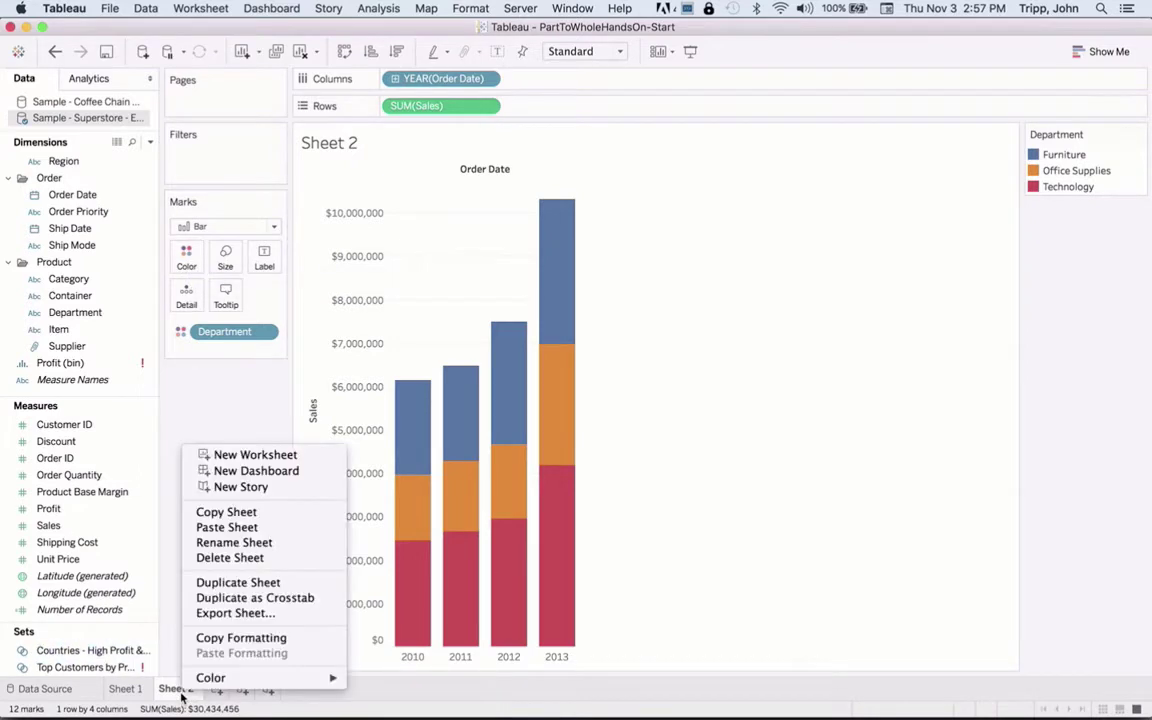
click(237, 582)
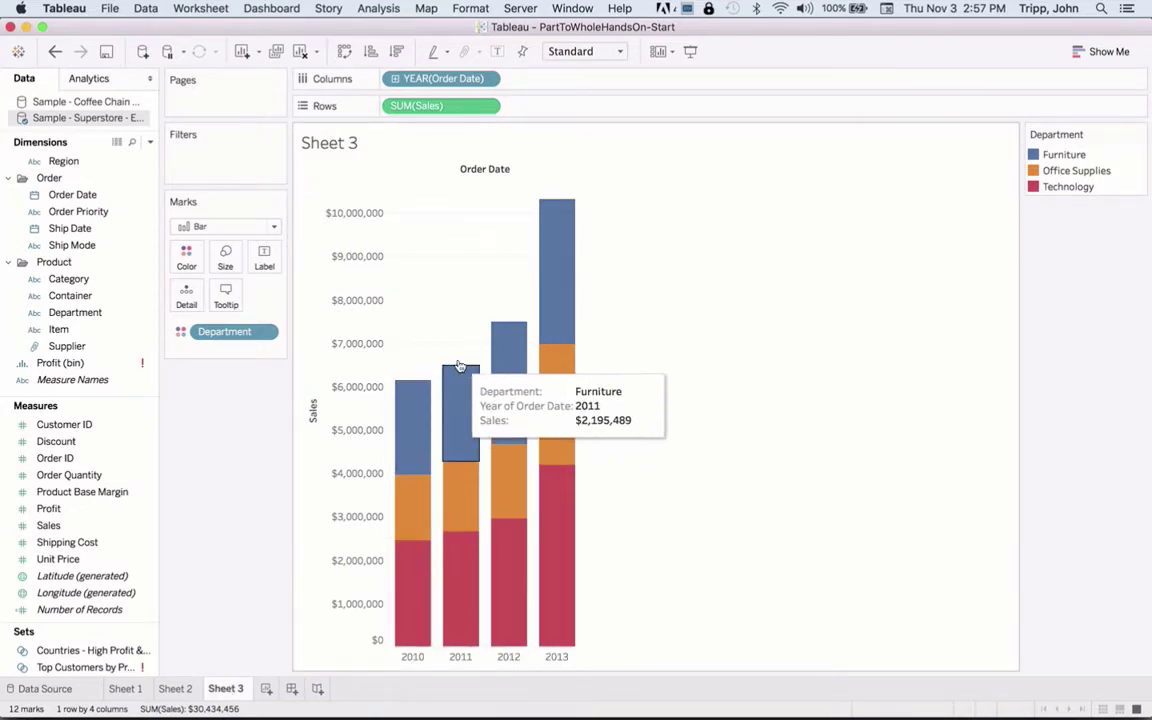
mouse_move(504, 344)
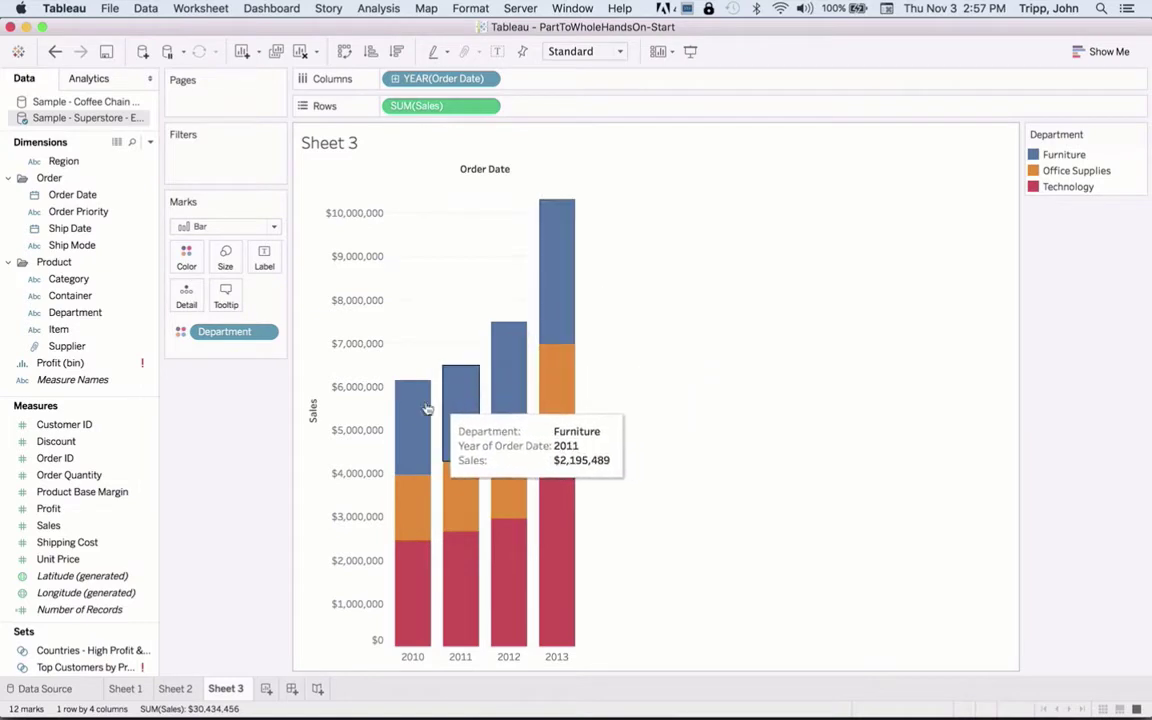
mouse_move(430, 413)
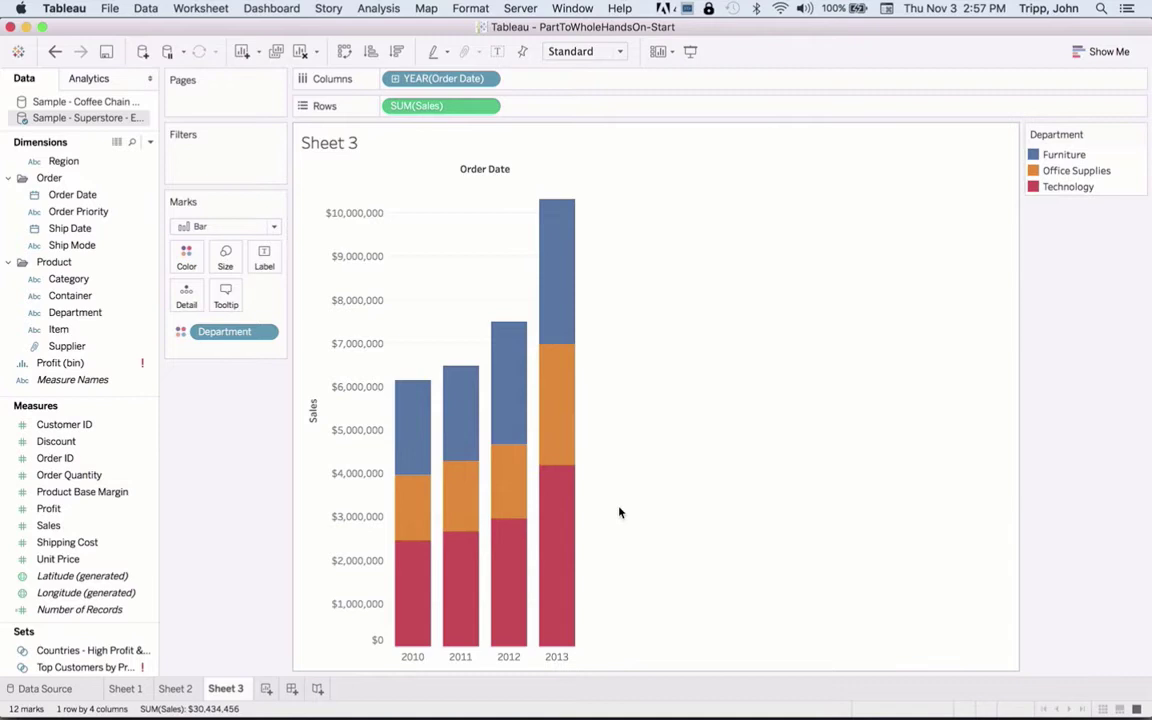
mouse_move(421, 505)
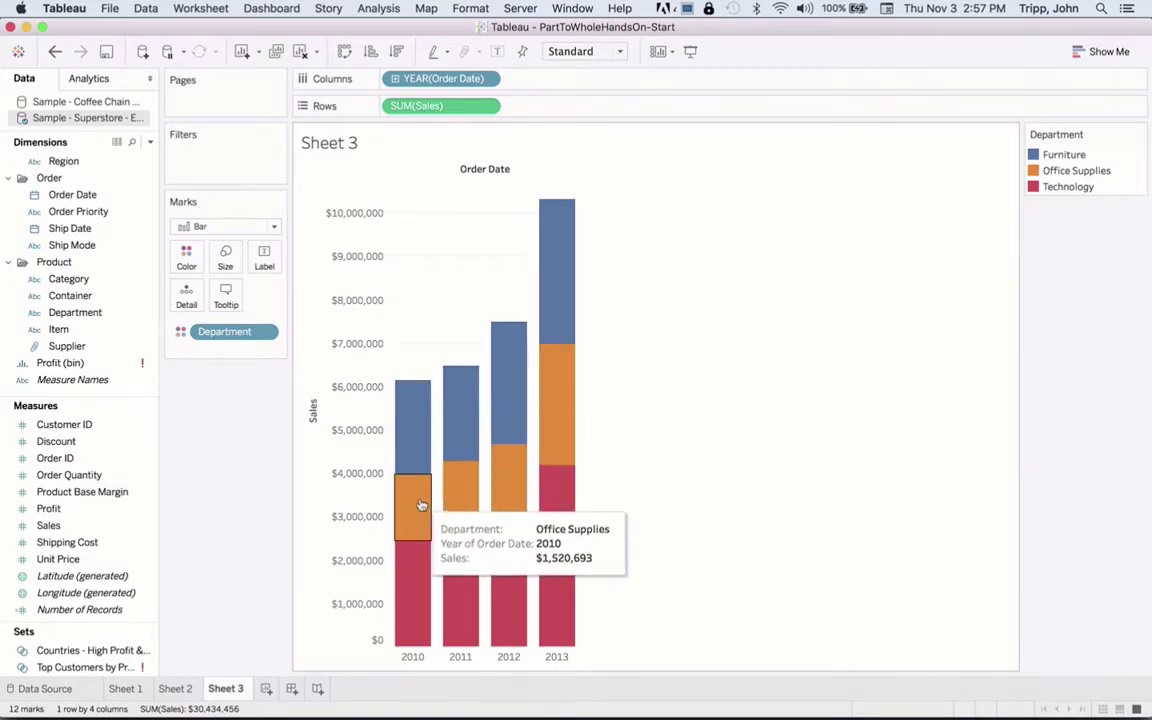
Step: Apply the Percent of Total quick table calculation to SUM(Sales) on Sheet 3
click(487, 107)
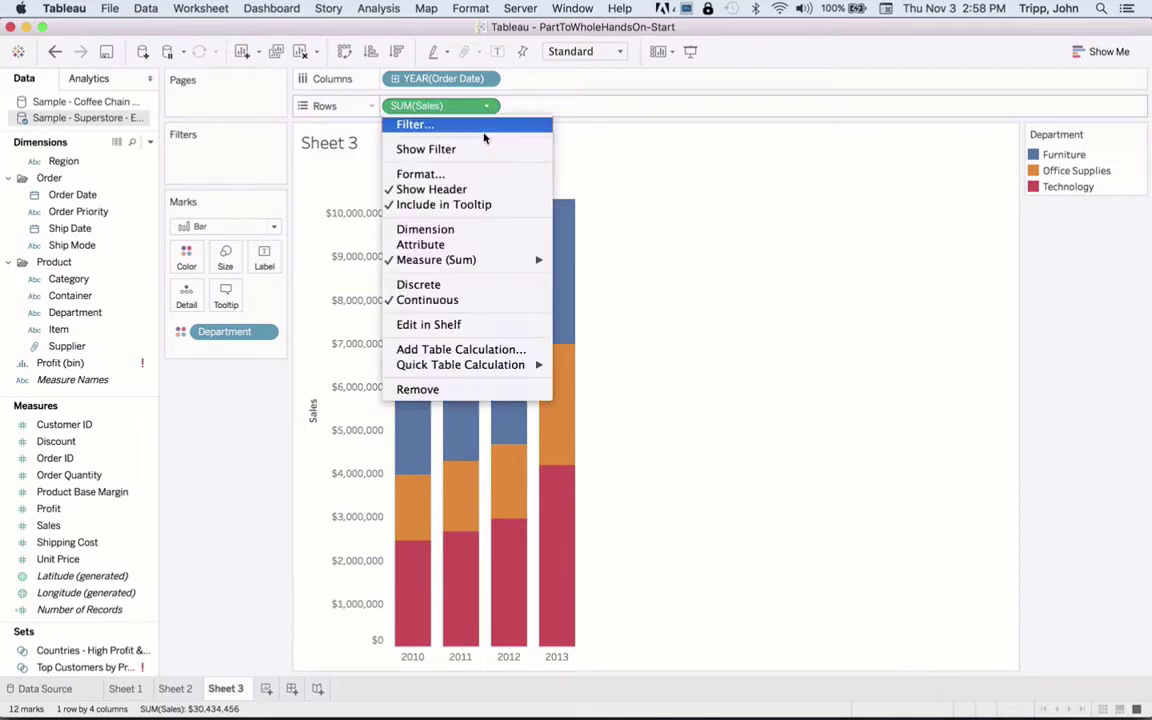
mouse_move(483, 369)
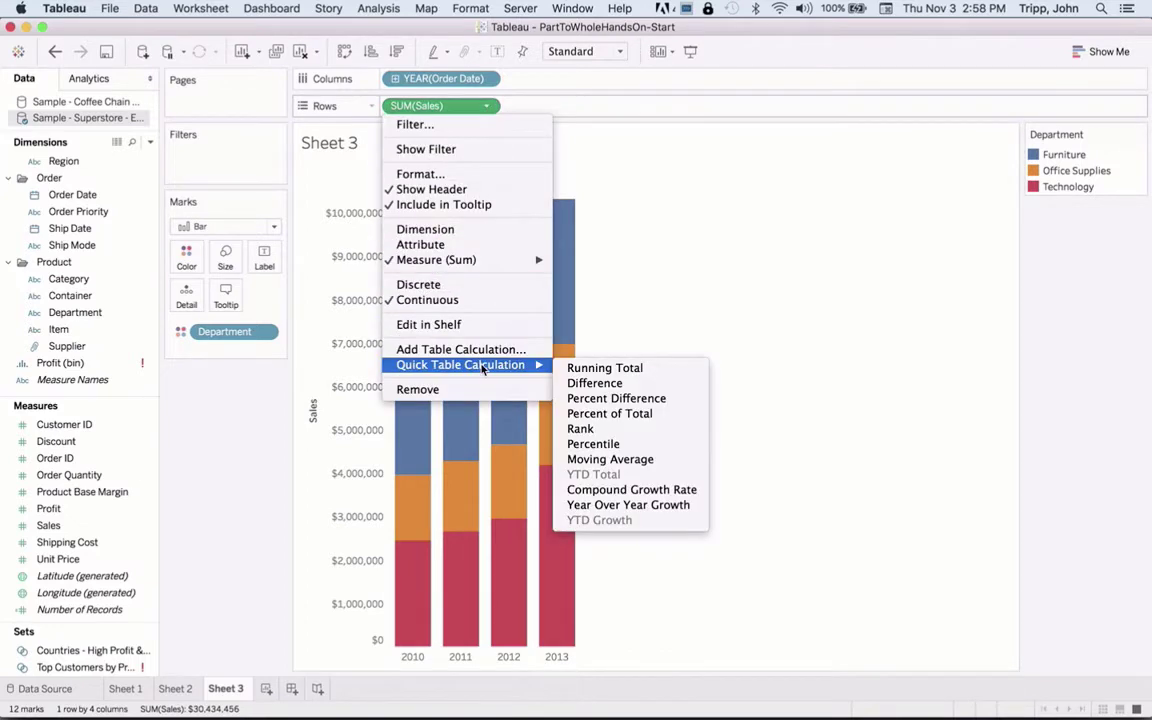
click(636, 414)
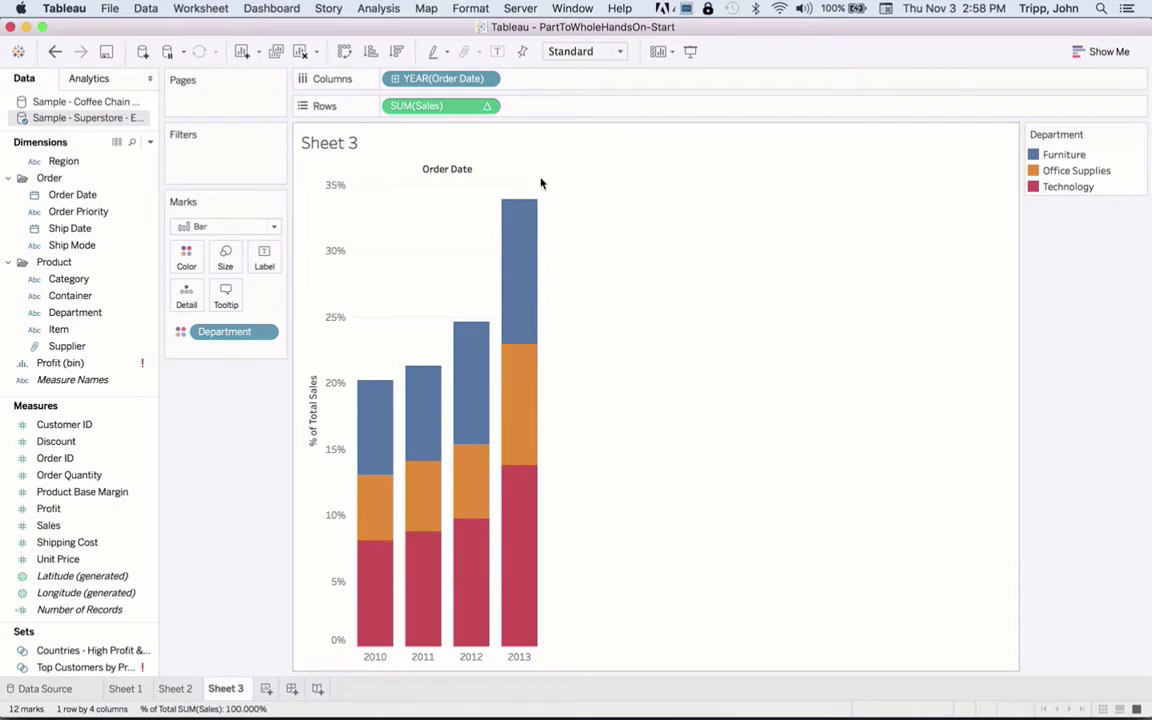
mouse_move(514, 279)
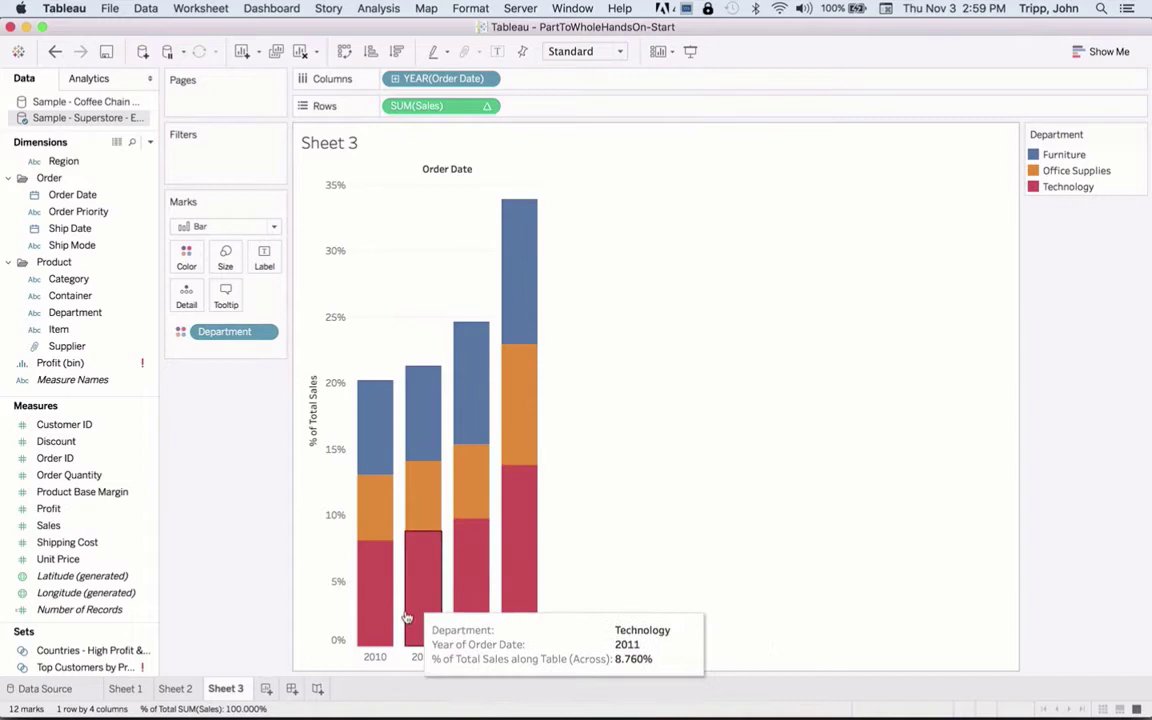
mouse_move(385, 518)
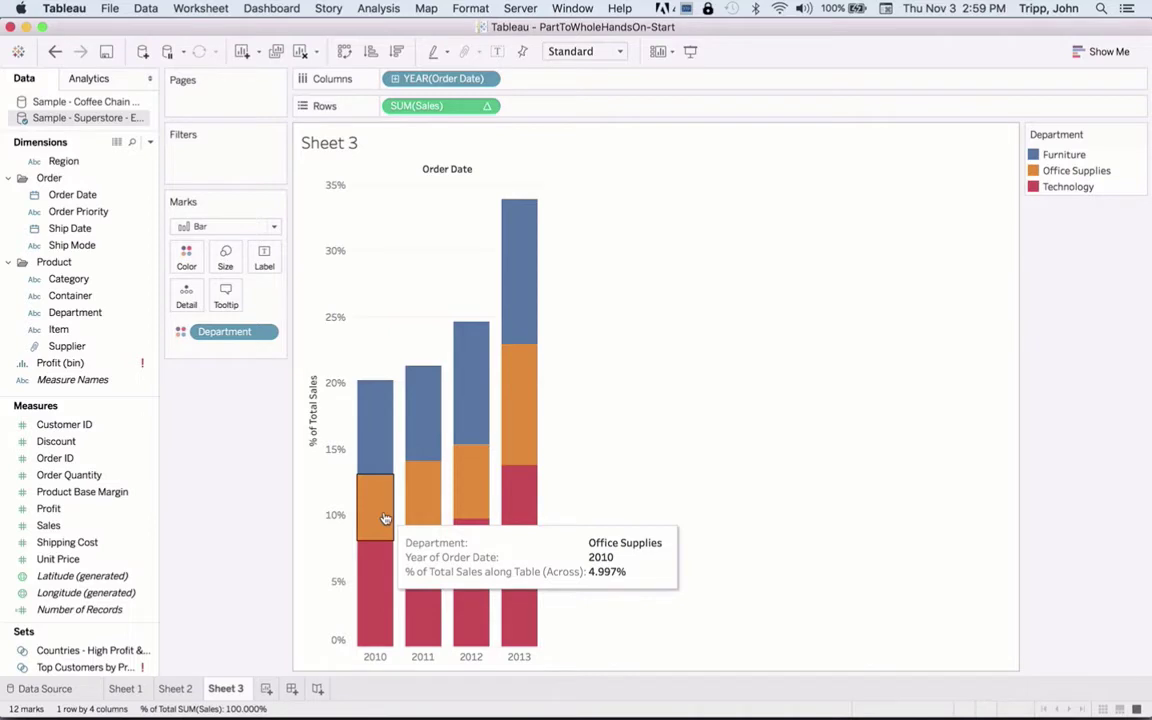
Step: Set Percent of Total to compute using Cell so each year totals 100%, then switch to the Finish workbook
click(488, 108)
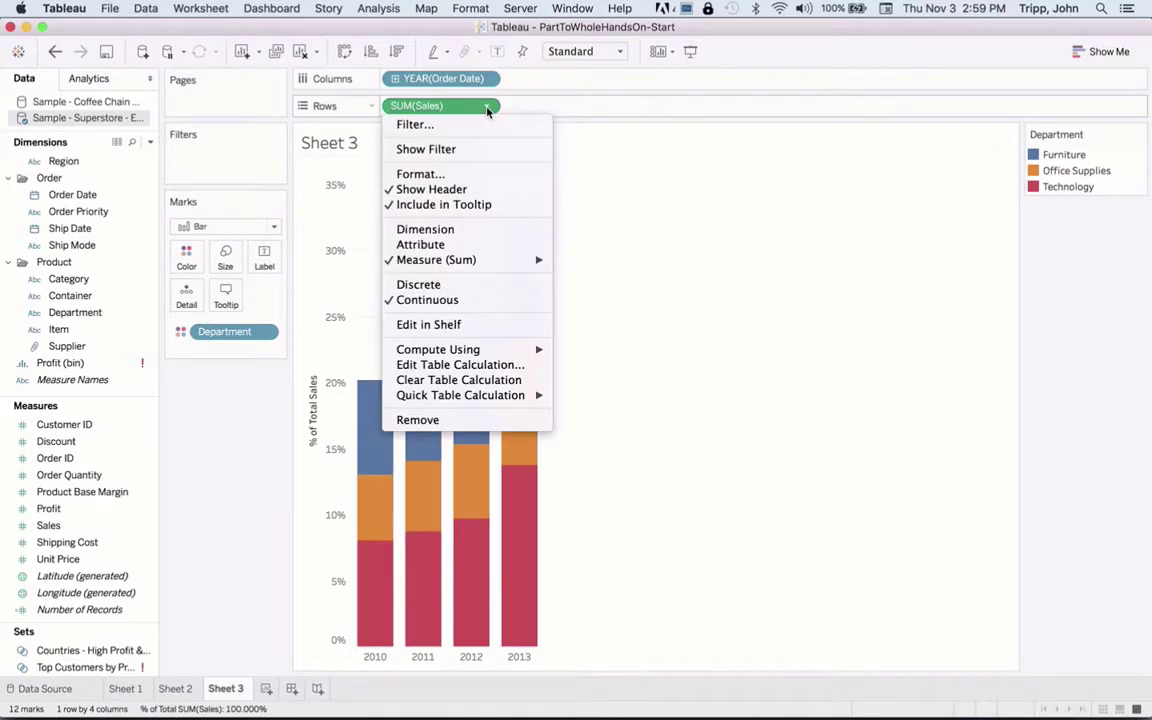
mouse_move(497, 356)
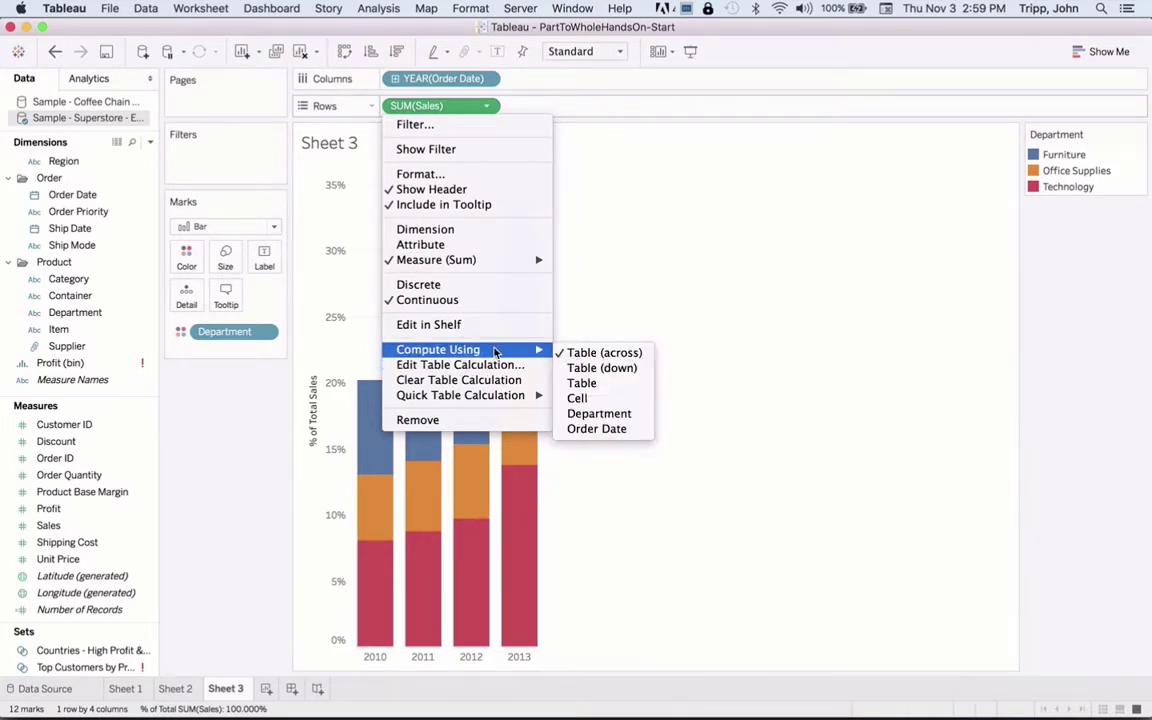
click(588, 399)
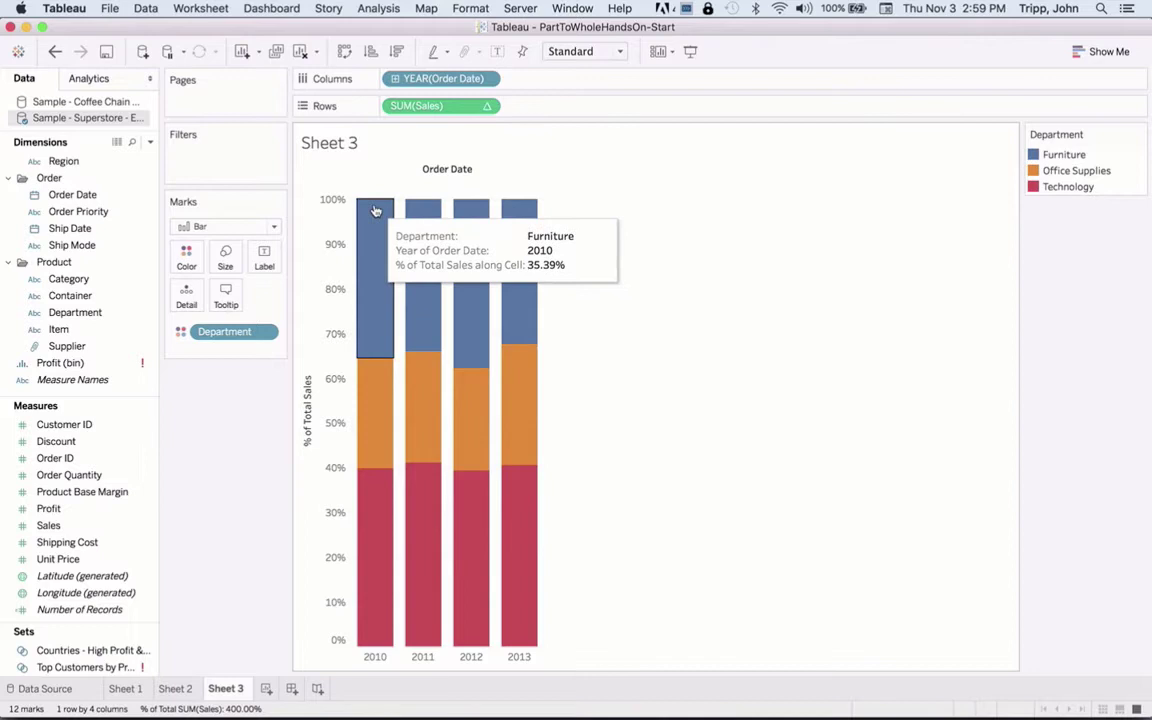
mouse_move(522, 231)
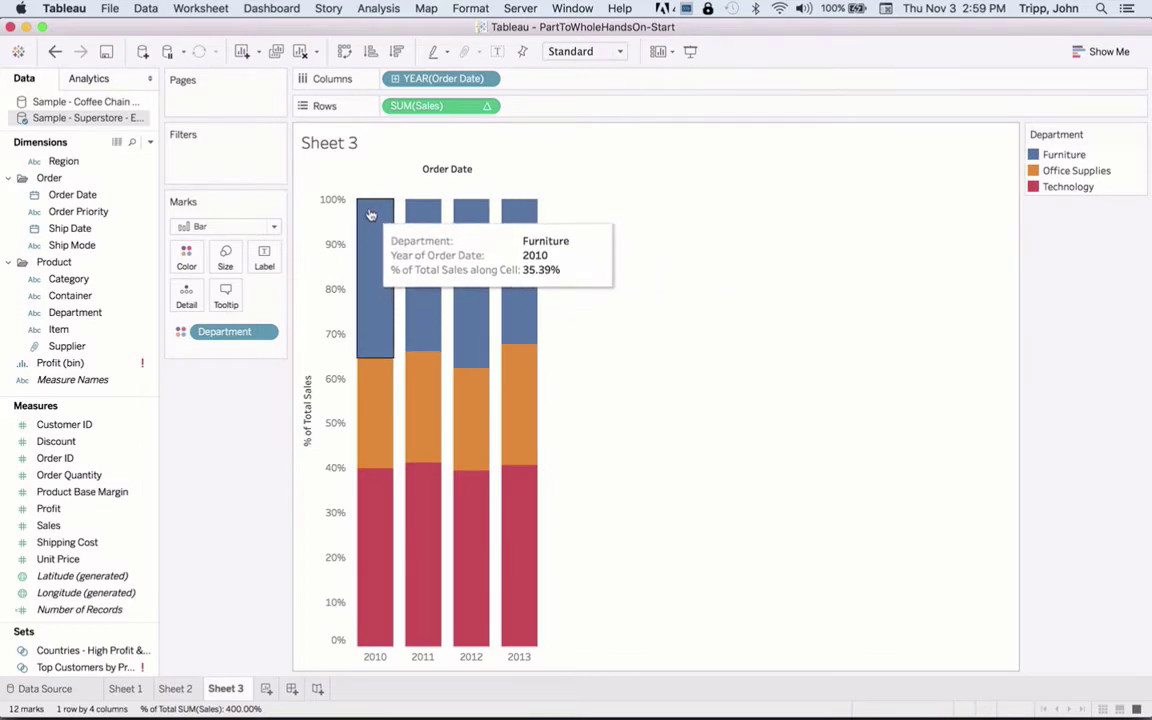
mouse_move(461, 237)
mouse_move(538, 260)
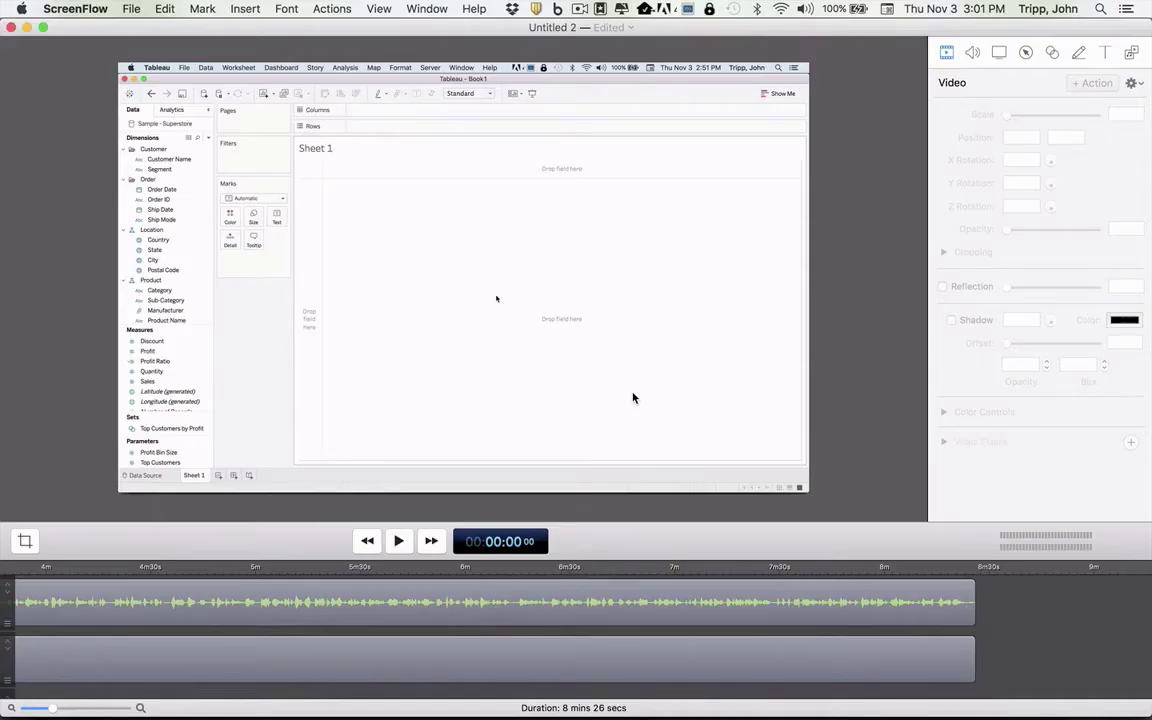
key(super+Tab)
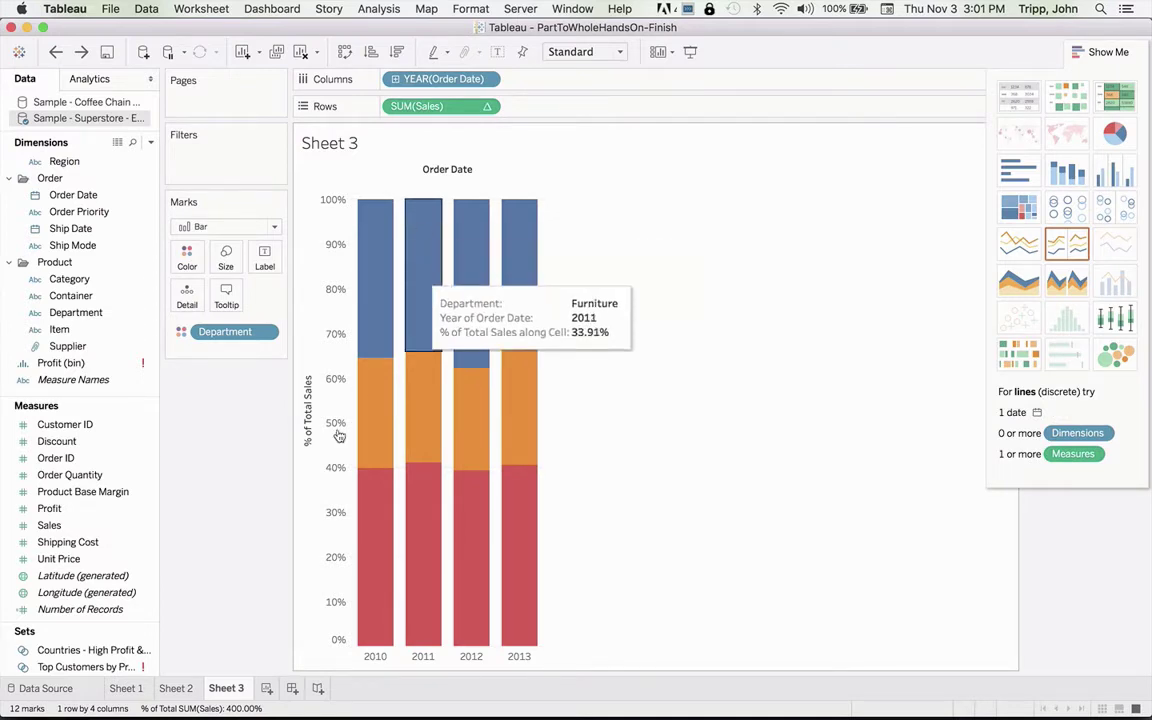
Step: Duplicate Sheet 3's 100% stacked bar chart as a new Sheet 4
mouse_move(227, 694)
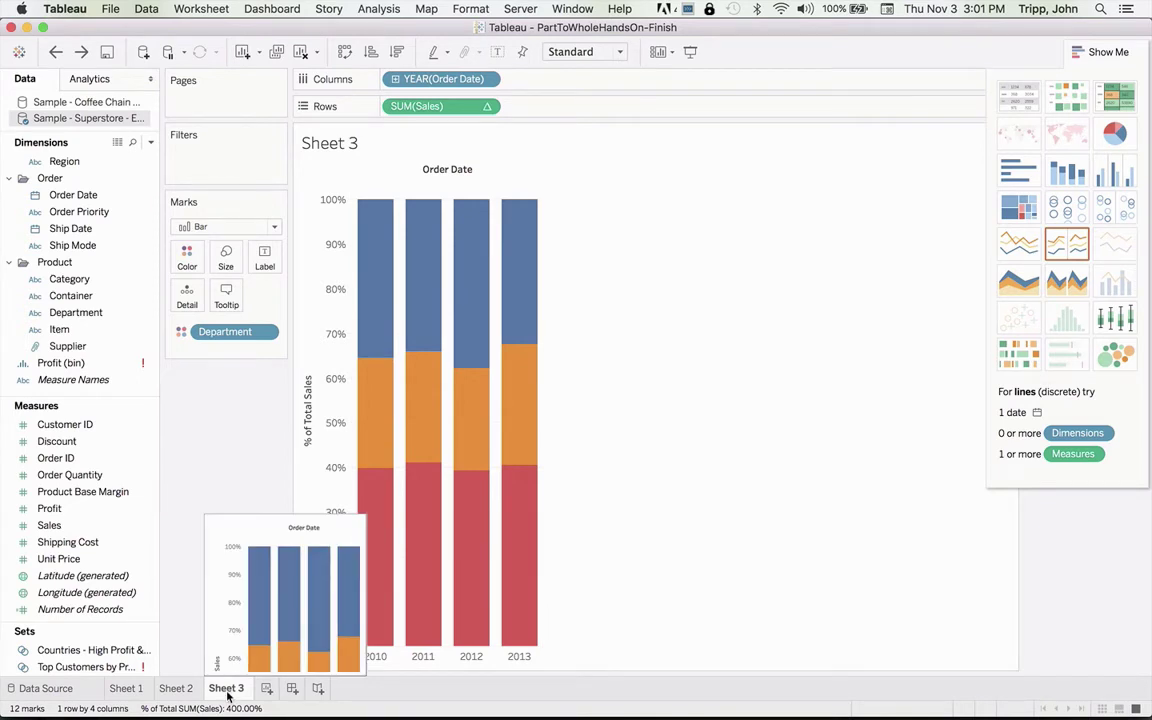
right_click(227, 694)
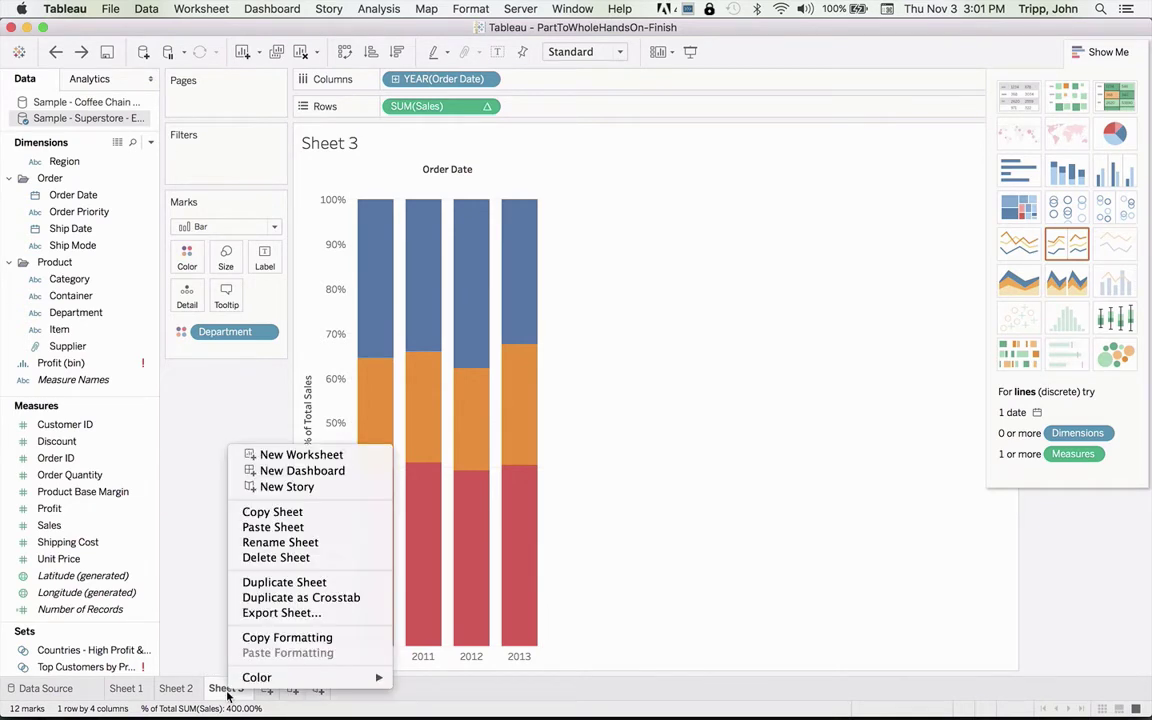
click(296, 582)
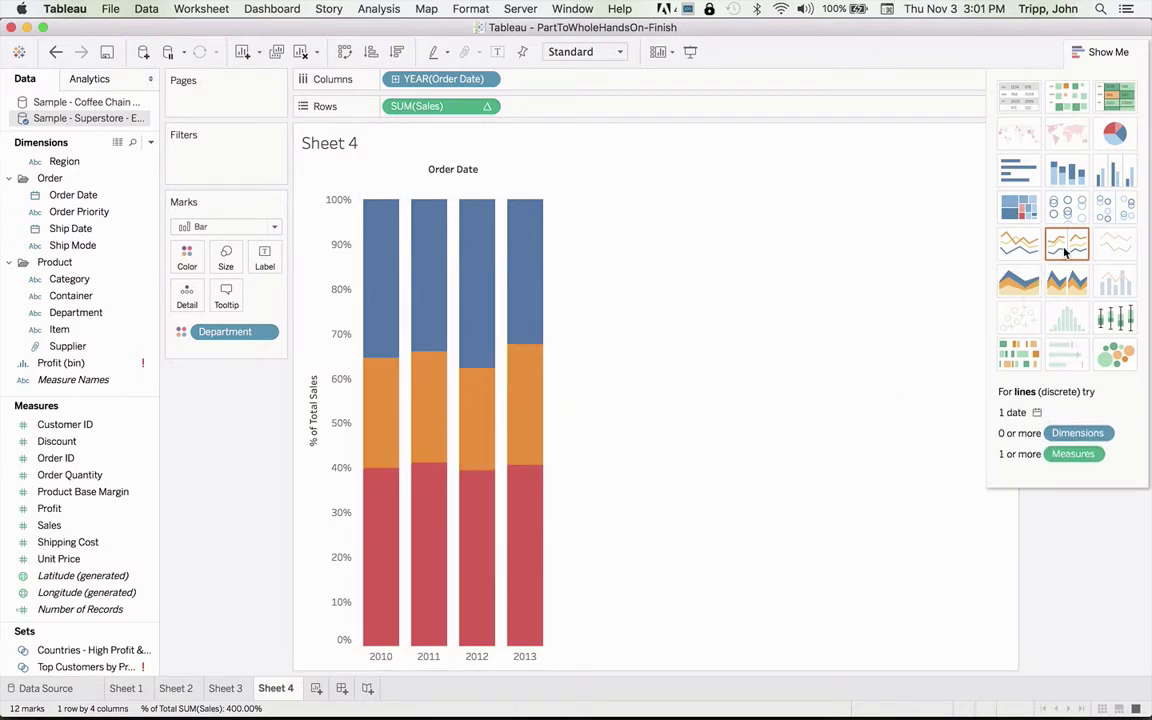
Step: Redraw Sheet 4's yearly department shares as a continuous area chart spanning 2010–2013
click(1017, 283)
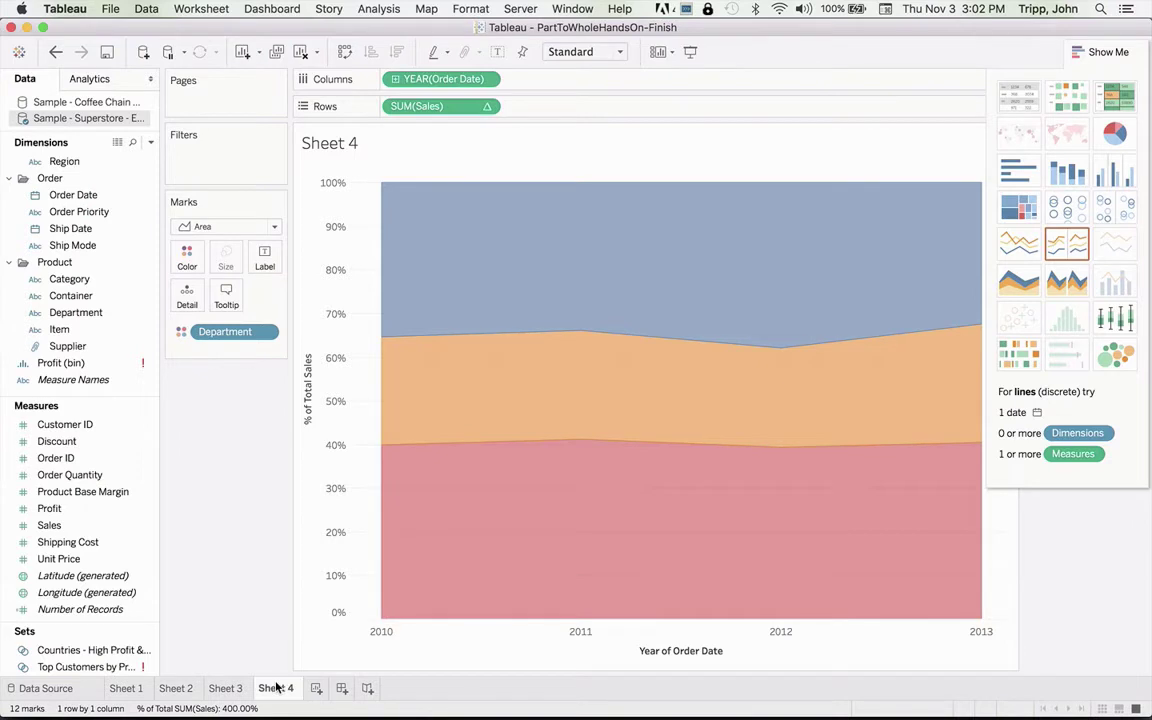
mouse_move(277, 687)
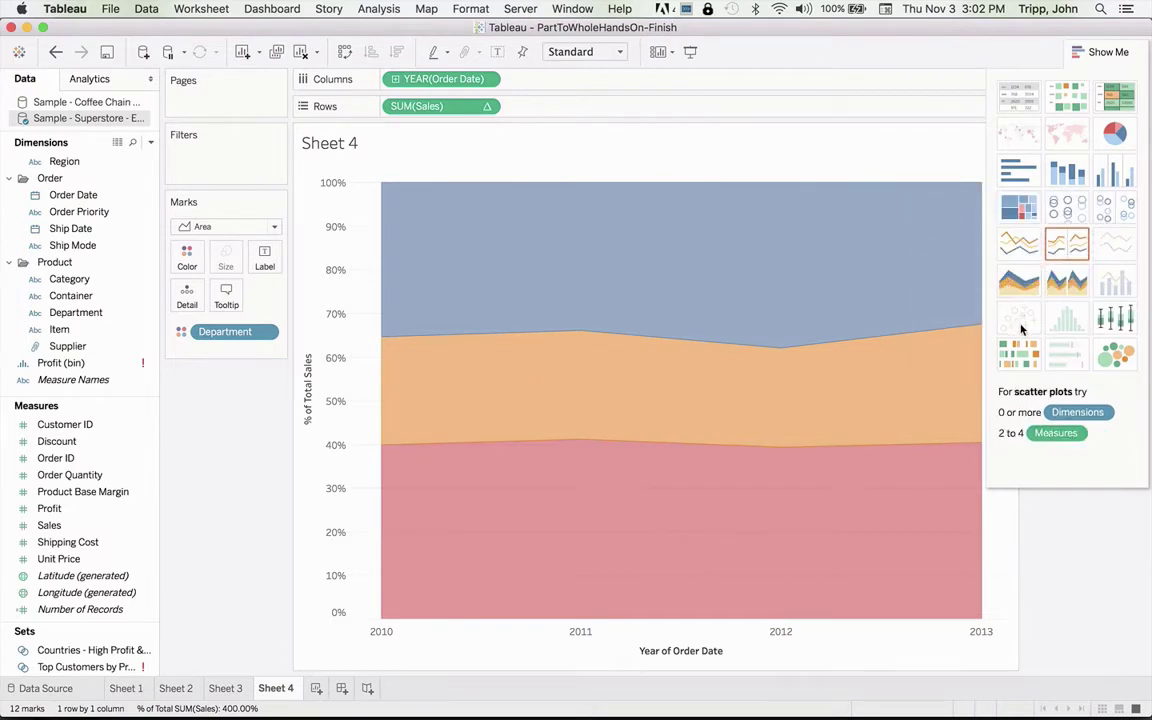
Step: Duplicate Sheet 4 as Sheet 5 and show its department-by-year sales shares as a treemap
click(1019, 207)
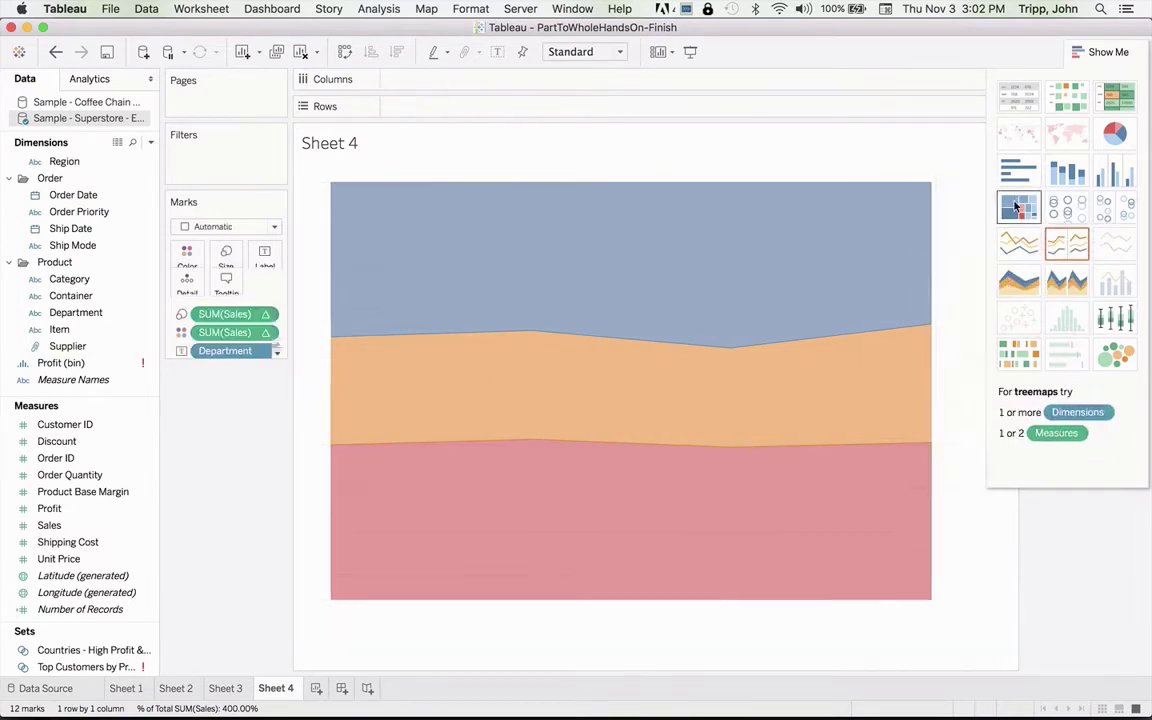
click(1020, 281)
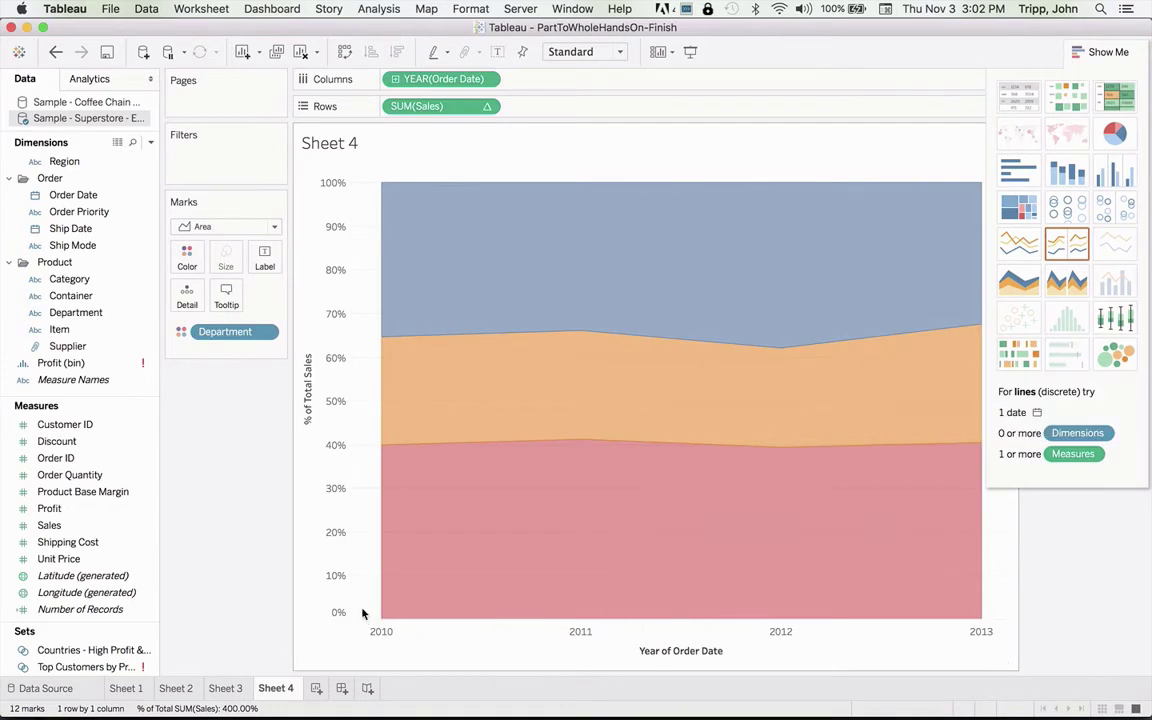
right_click(234, 689)
click(275, 695)
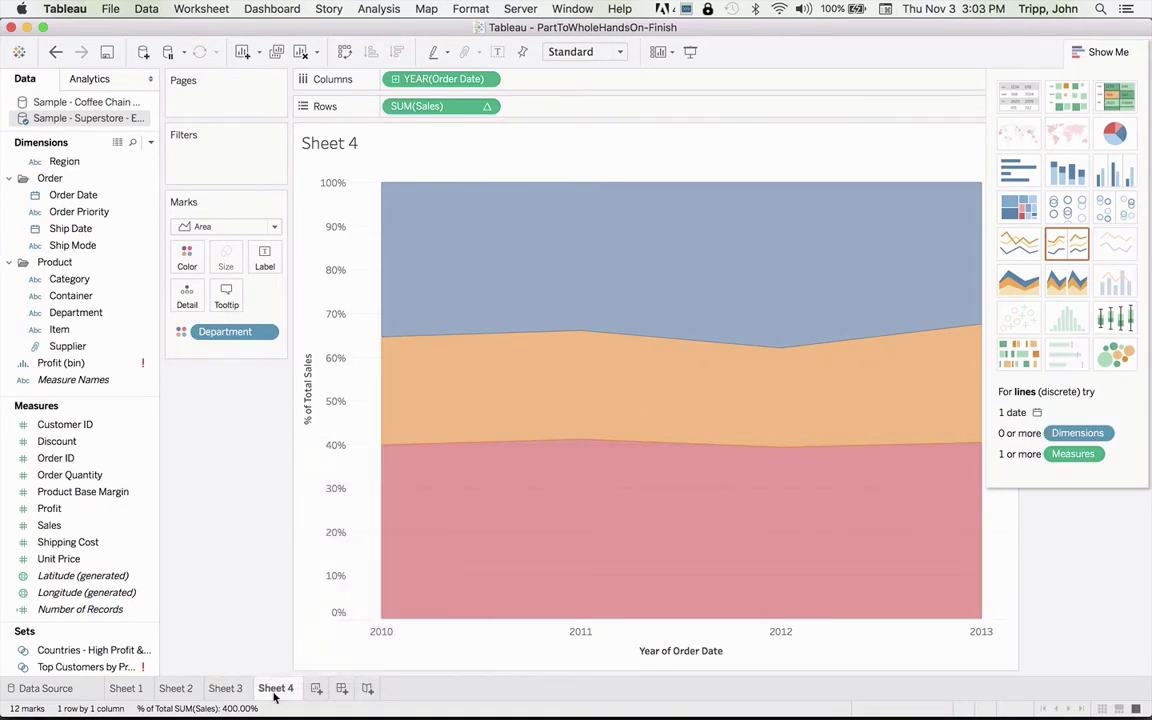
right_click(276, 692)
click(319, 584)
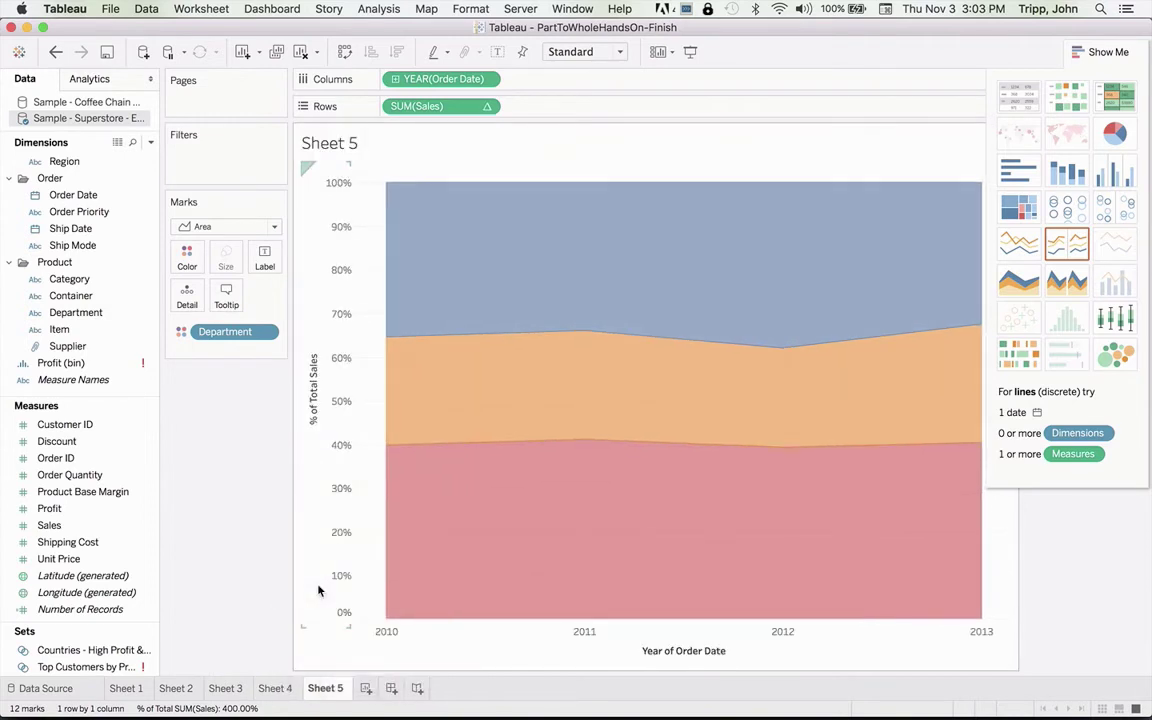
click(1018, 206)
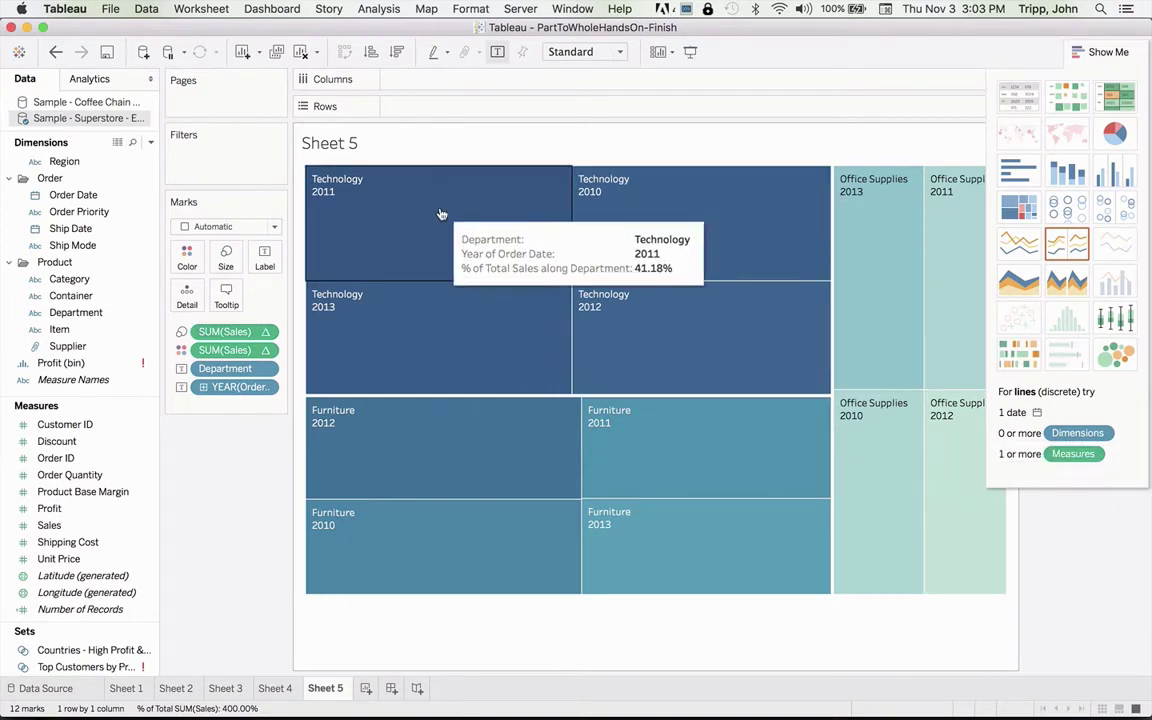
Step: Move YEAR(Order Date) from the Marks card to Rows, giving one department treemap per year
drag(233, 387, 410, 108)
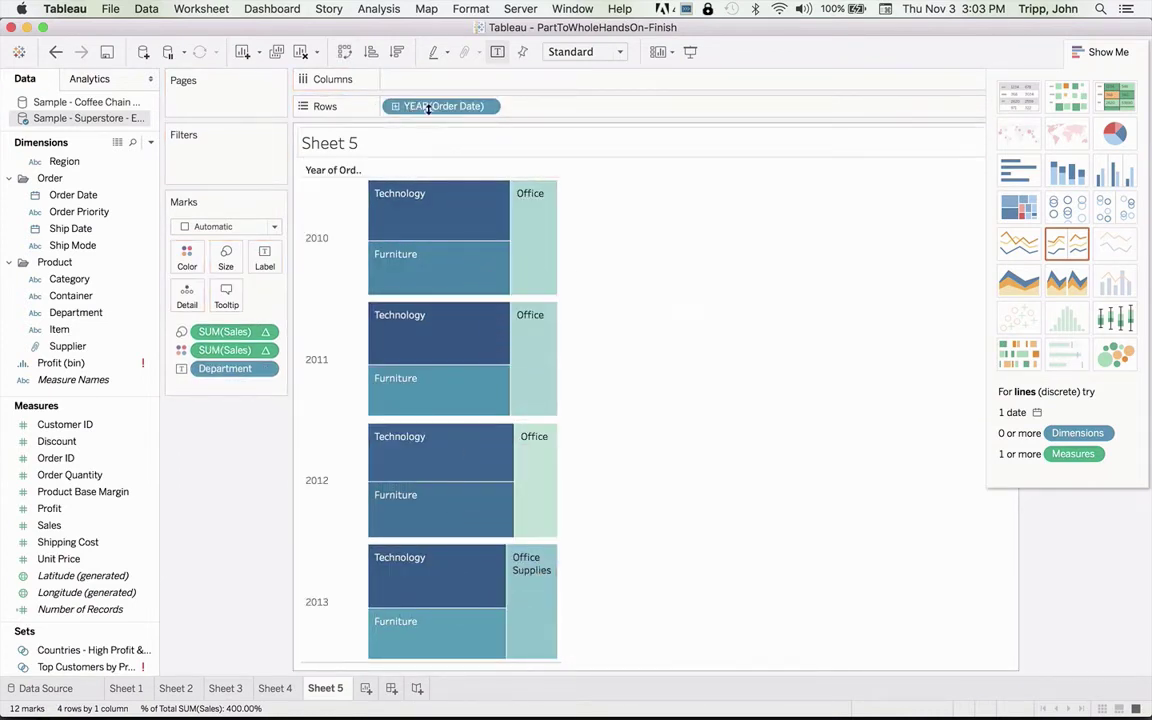
drag(405, 106, 228, 392)
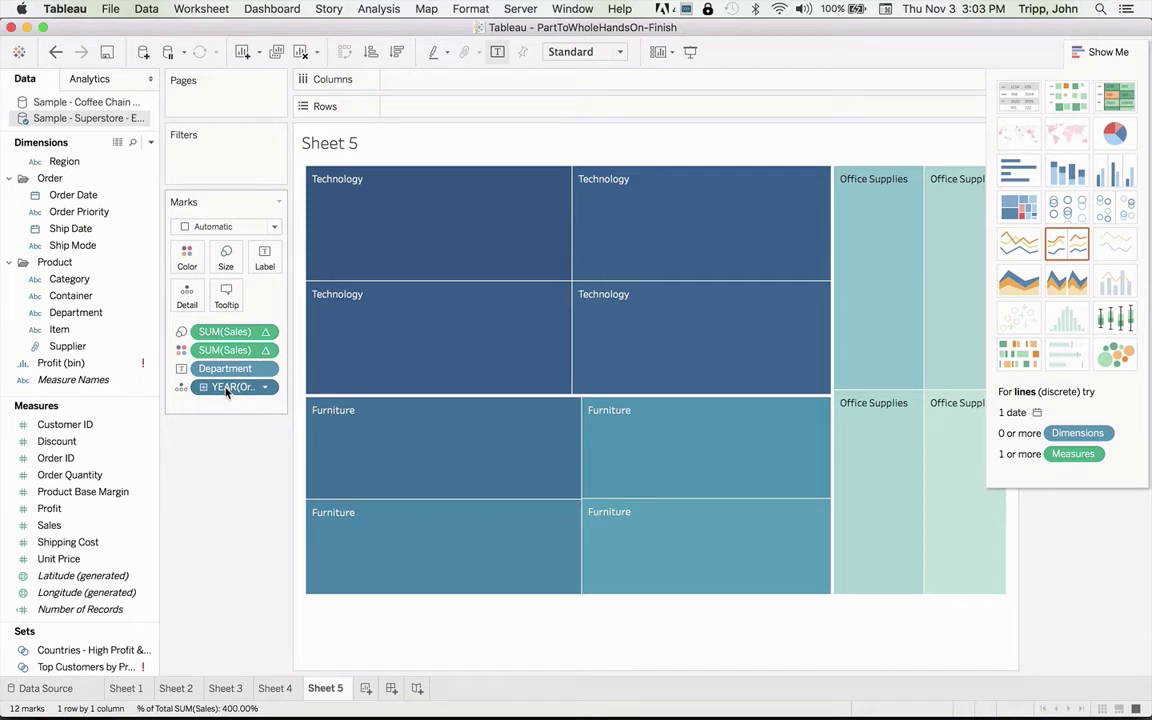
drag(226, 392, 413, 110)
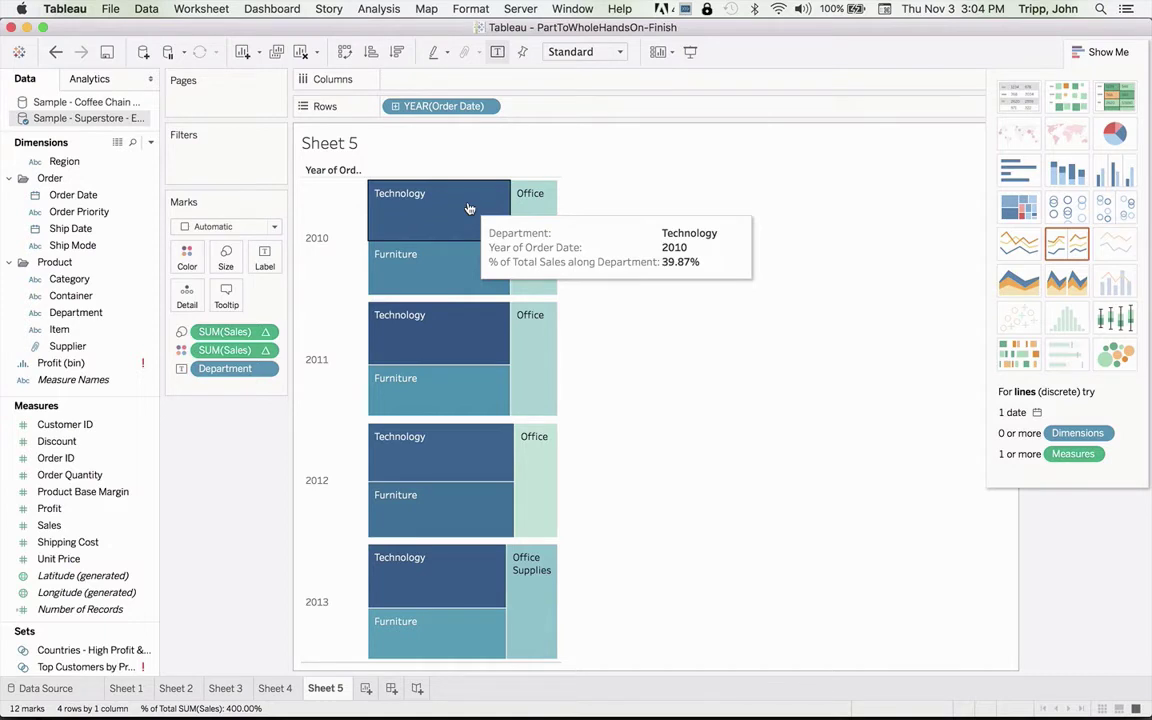
Step: Duplicate Sheet 5 as Sheet 6 and turn the yearly treemaps into department pie charts
right_click(325, 687)
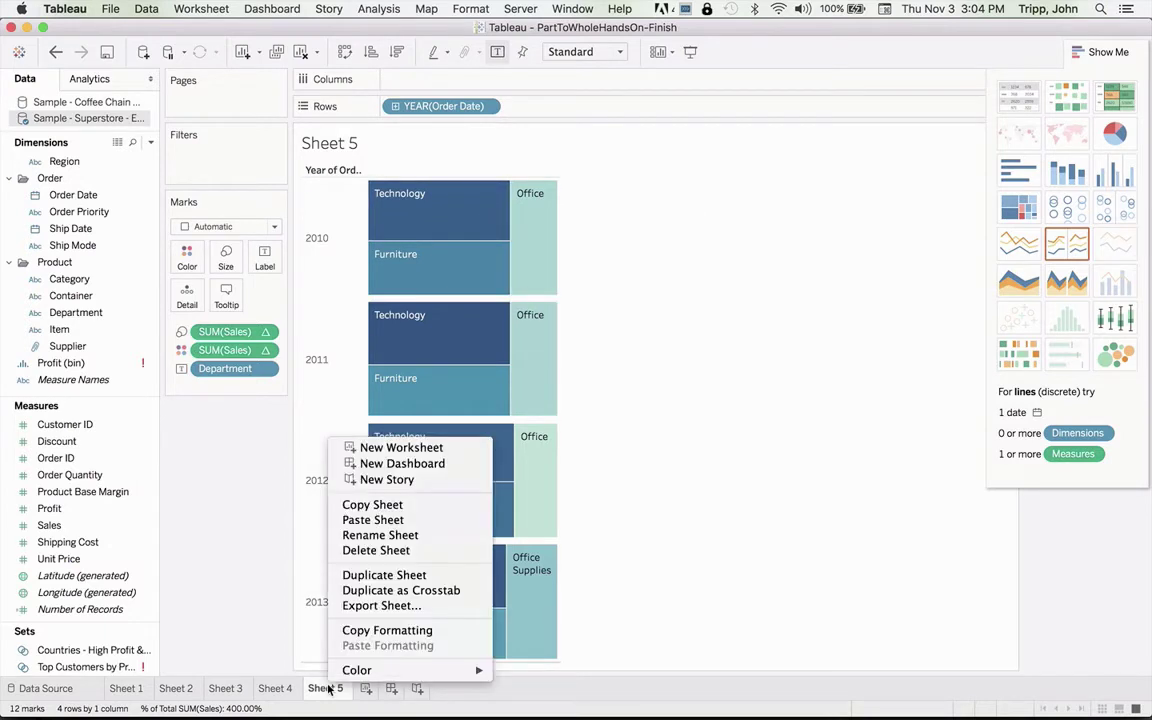
click(394, 577)
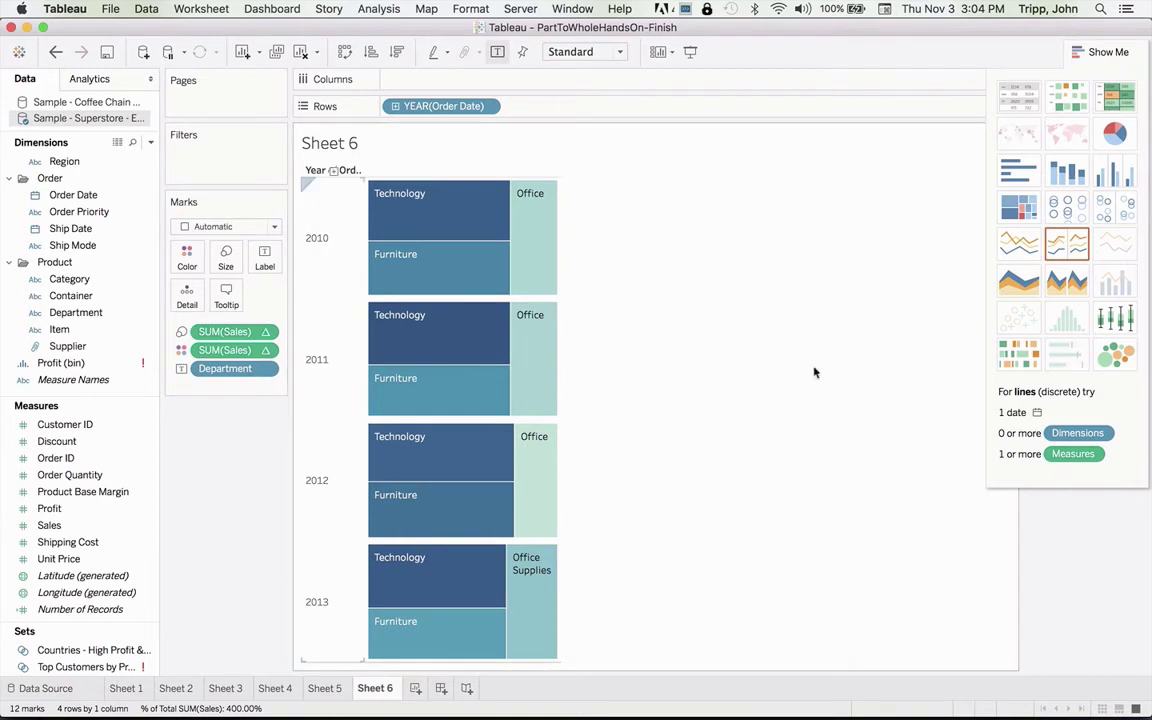
click(1115, 133)
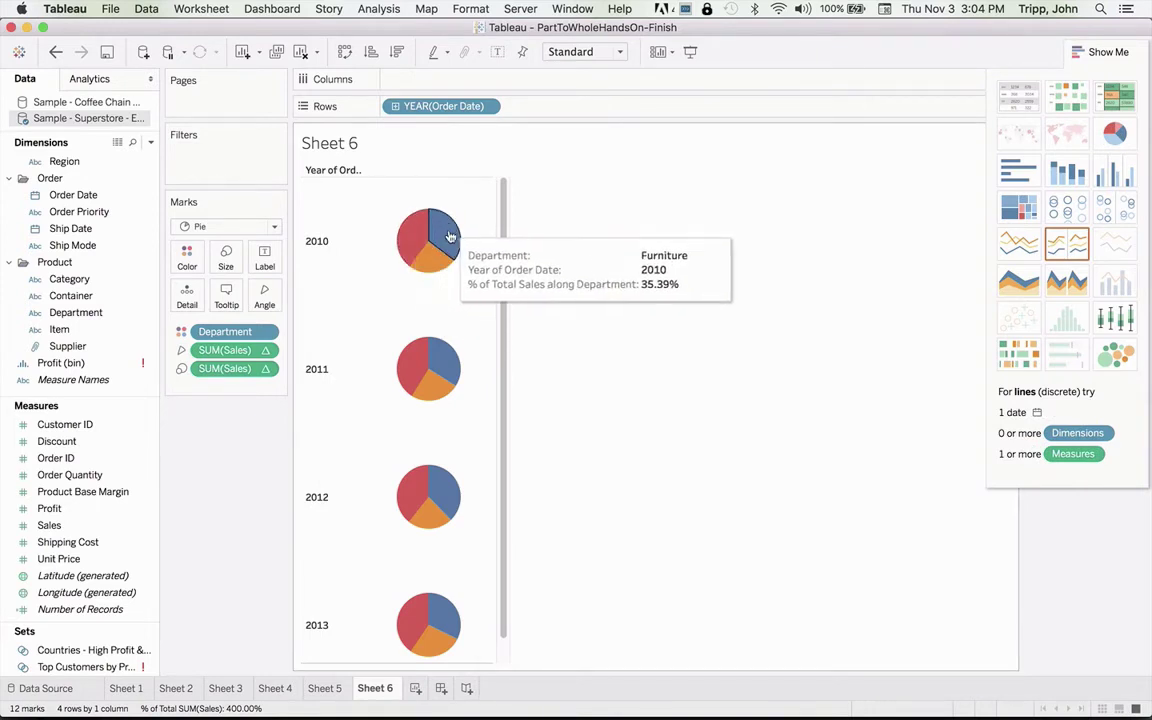
mouse_move(428, 270)
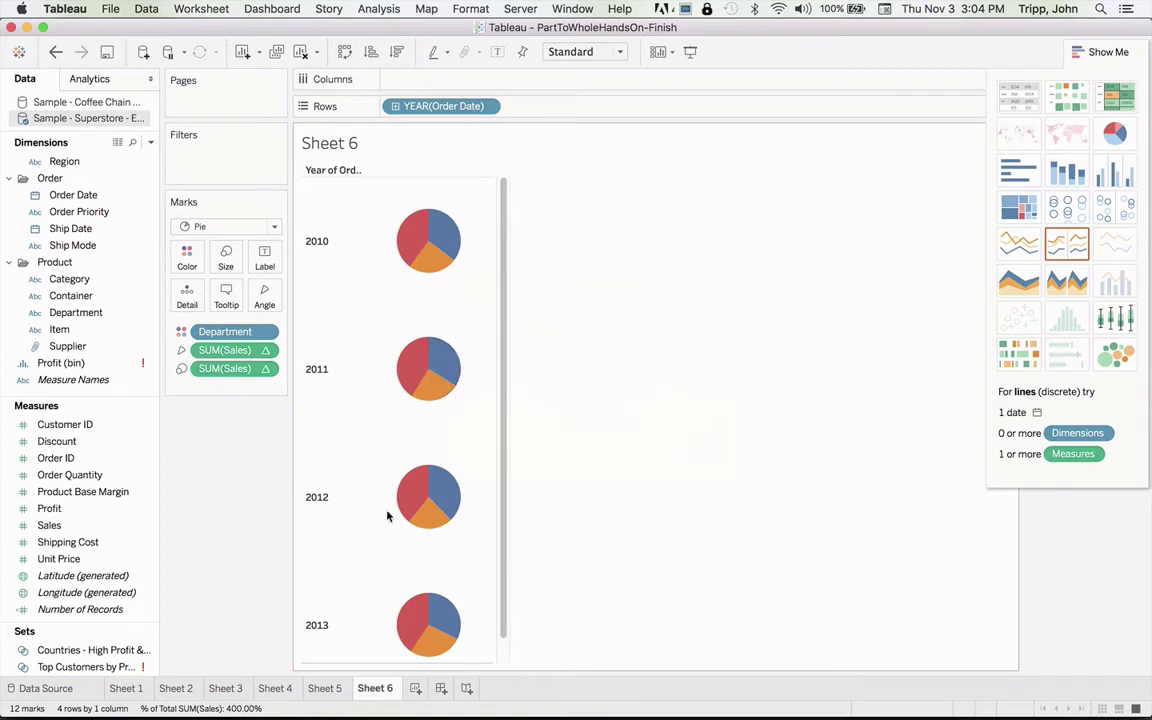
mouse_move(438, 233)
Step: Duplicate Sheet 6 as Sheet 7 and display the department shares as packed bubbles
right_click(376, 690)
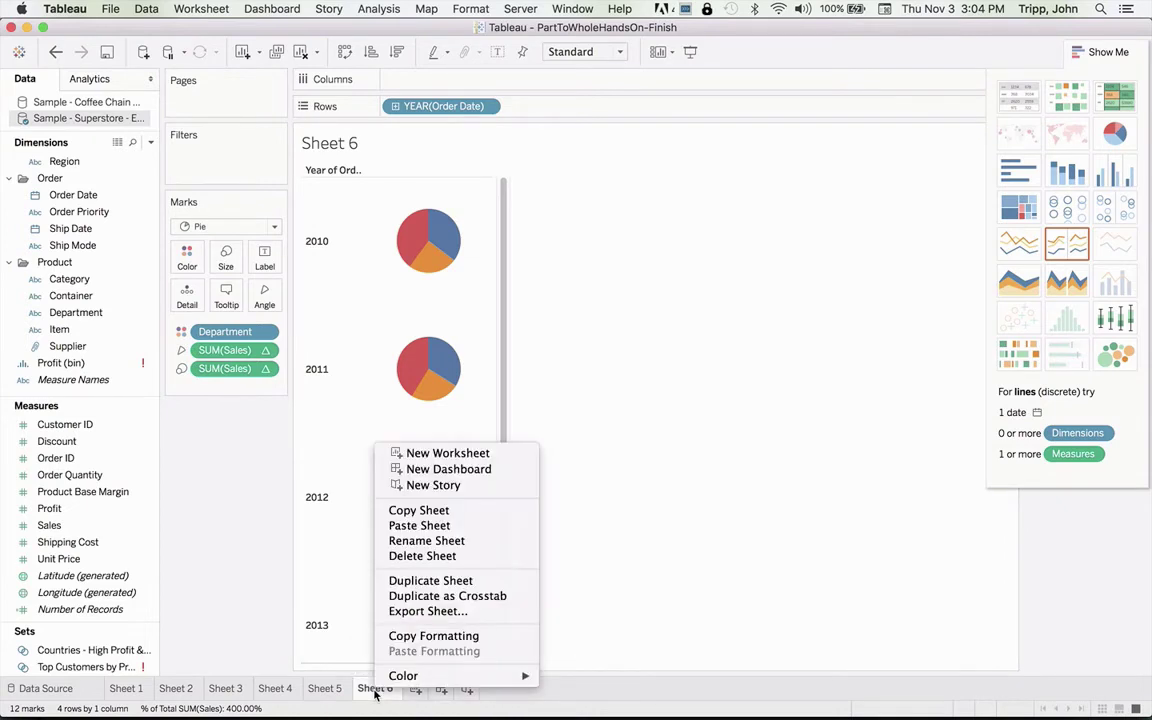
click(426, 581)
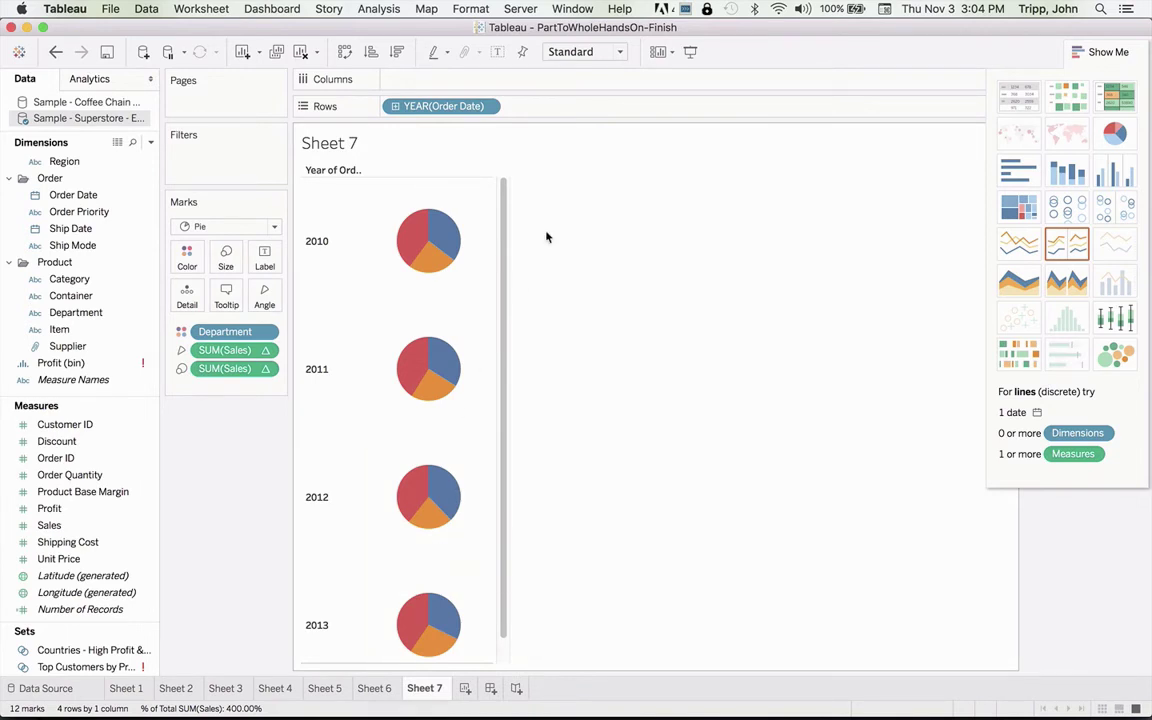
click(1106, 357)
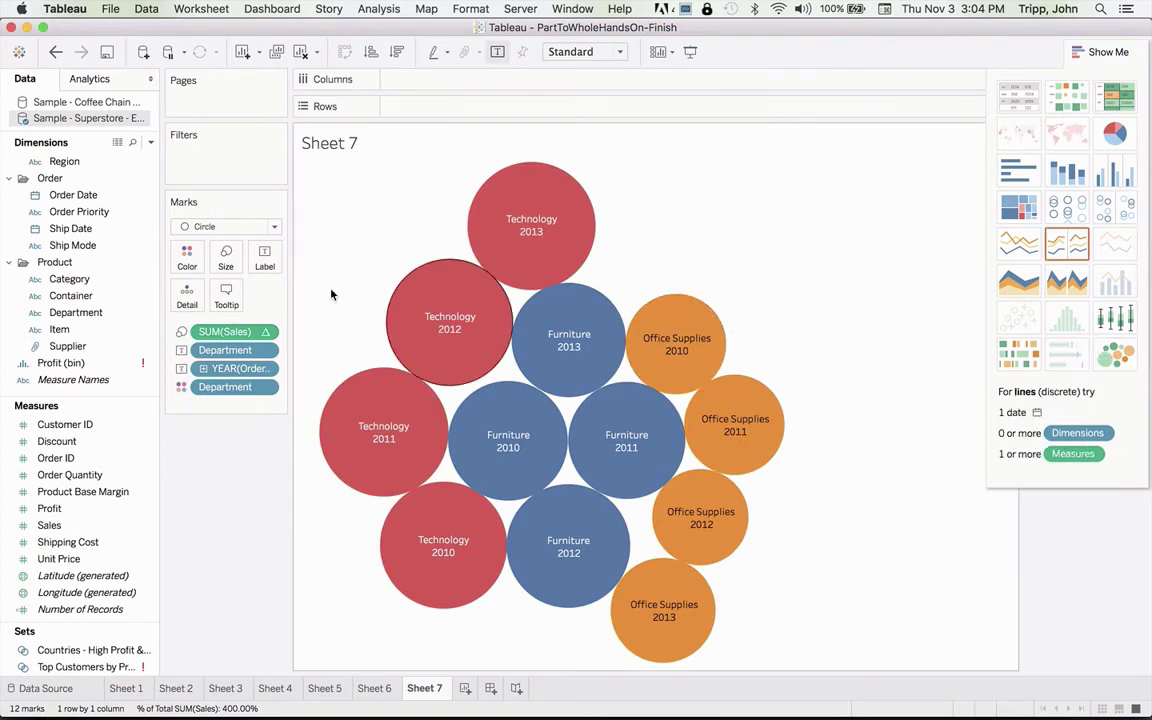
Step: Move YEAR(Order Date) to Rows so each year 2010–2013 gets its own row of circles
drag(238, 368, 432, 112)
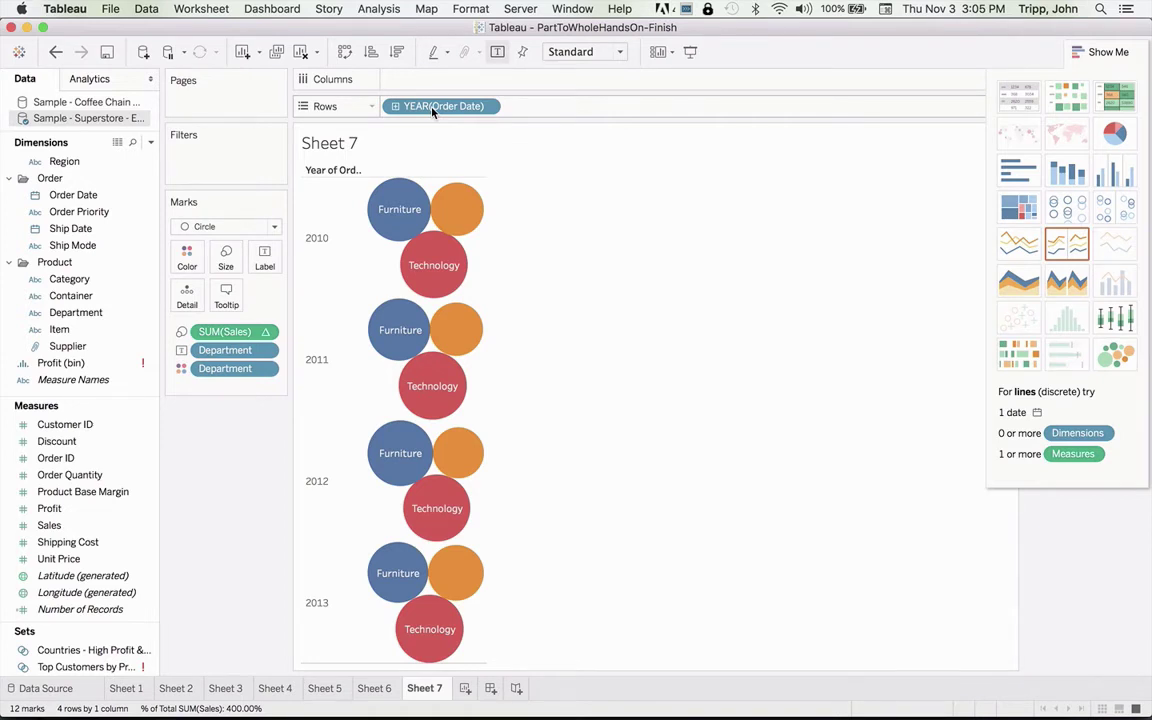
mouse_move(398, 219)
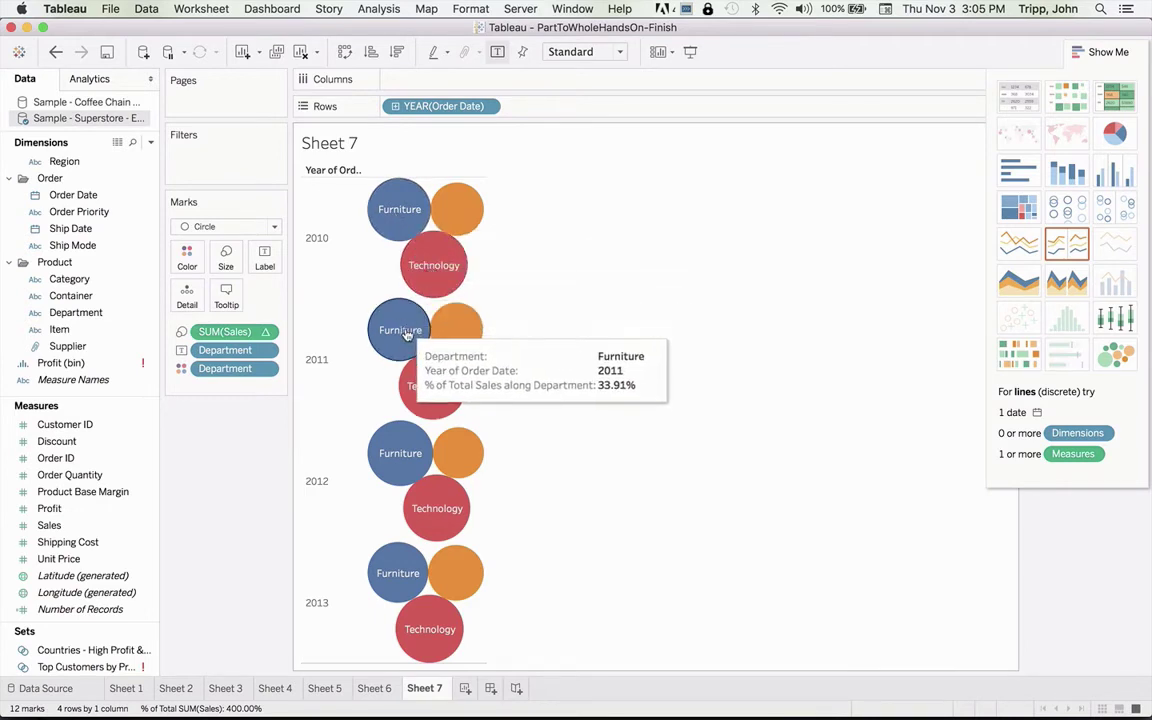
mouse_move(400, 437)
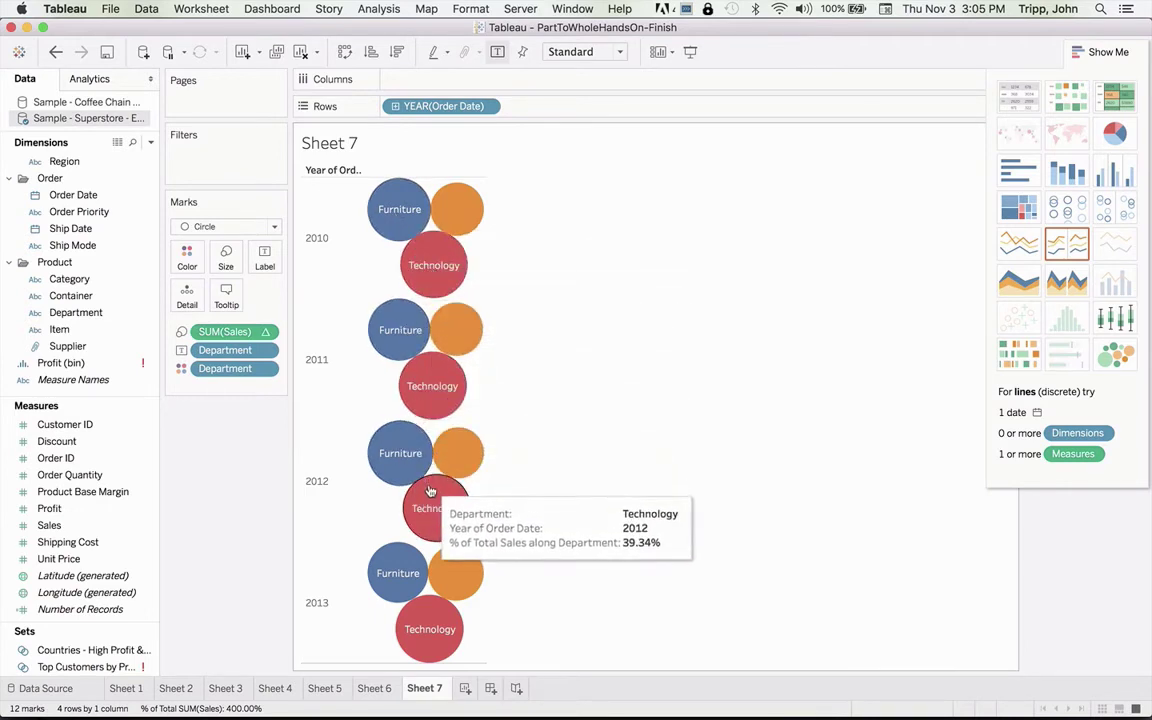
mouse_move(416, 607)
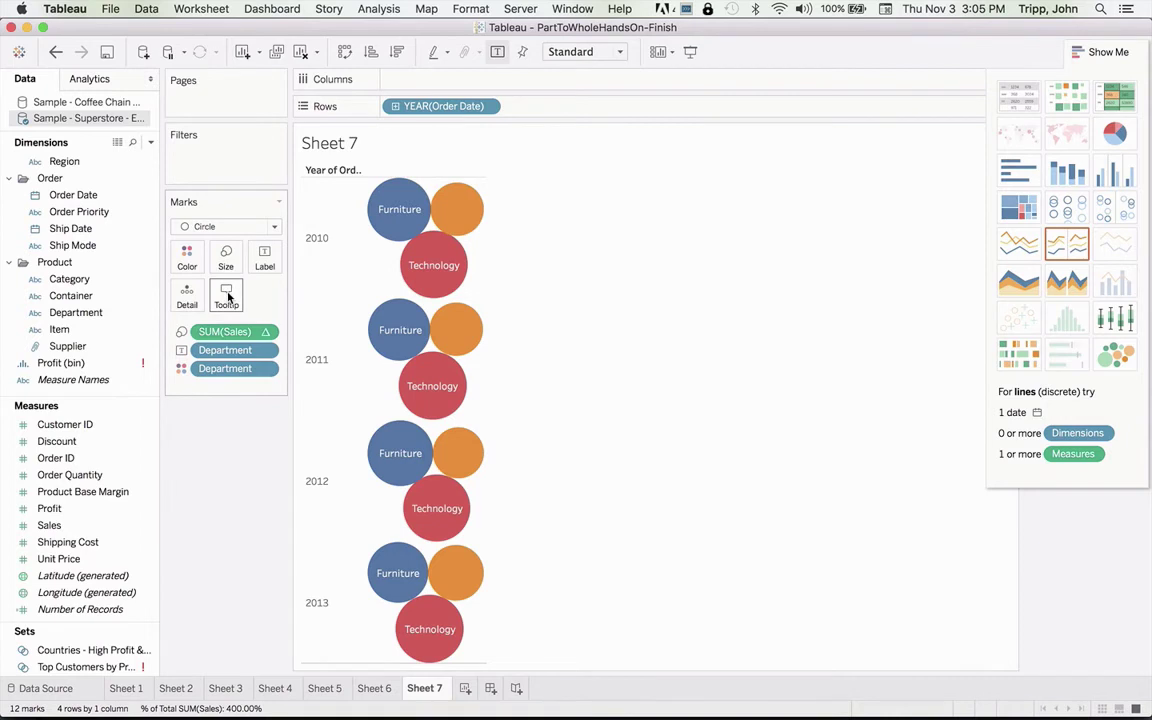
Step: Copy Sheet 3's 100% stacked department columns as Sheet 8 and place it after Sheet 7
click(229, 688)
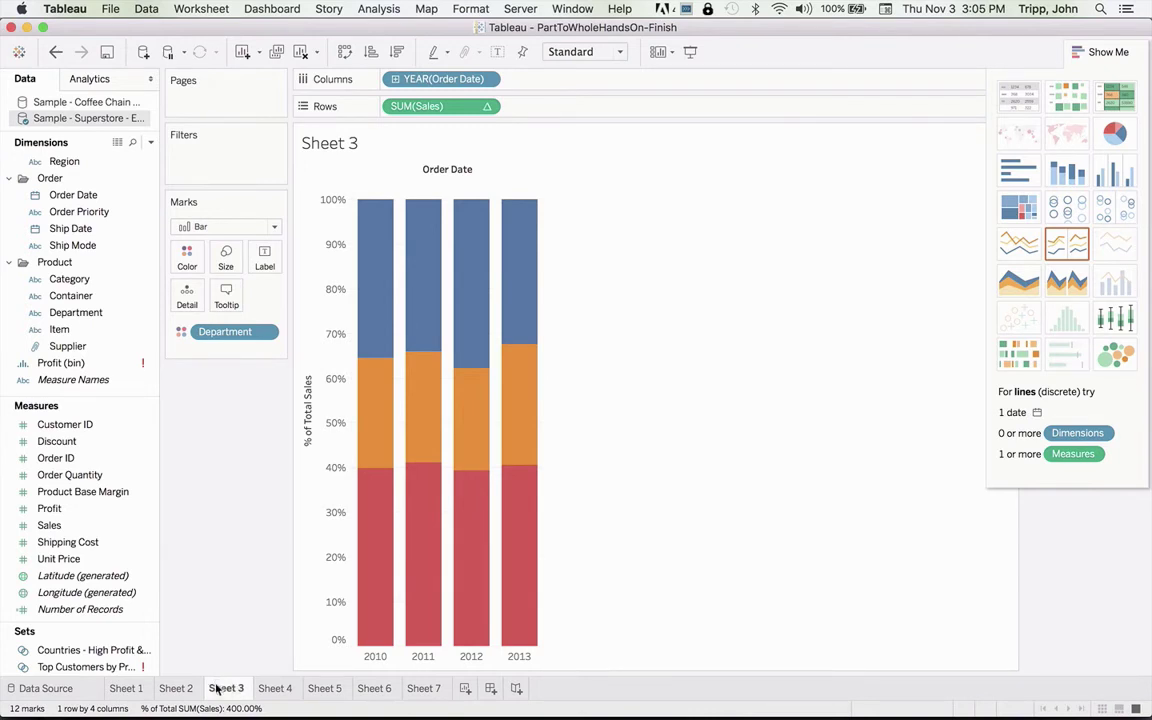
right_click(222, 688)
click(265, 582)
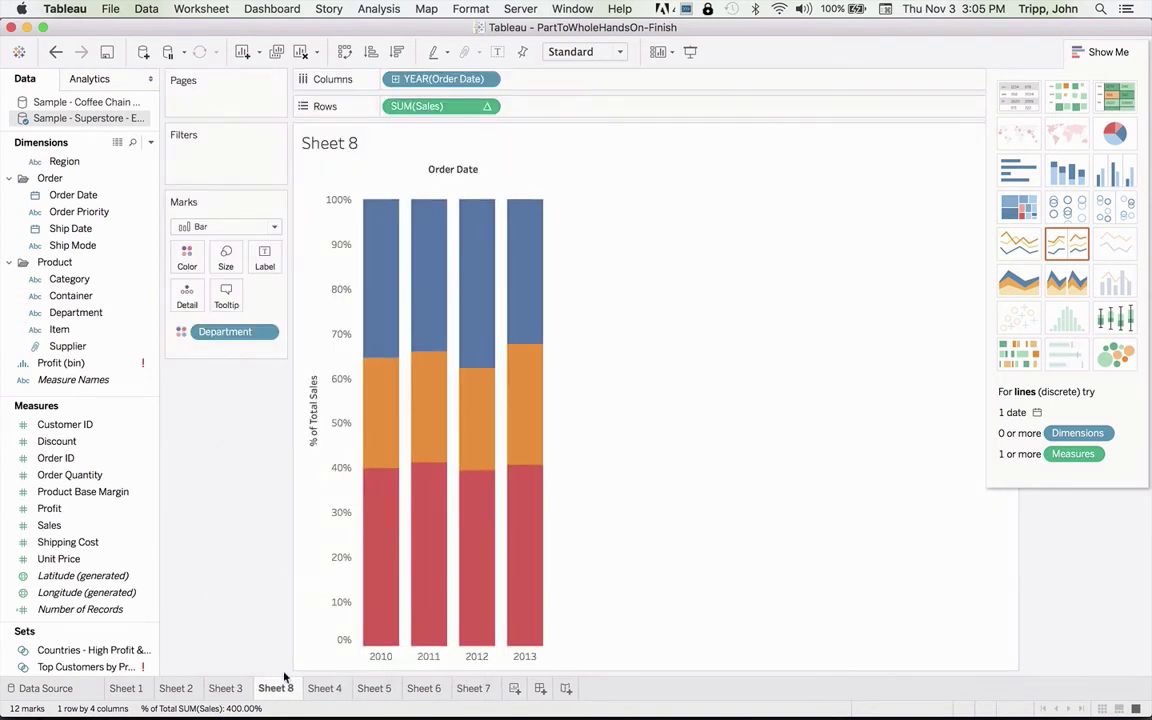
drag(275, 689, 496, 697)
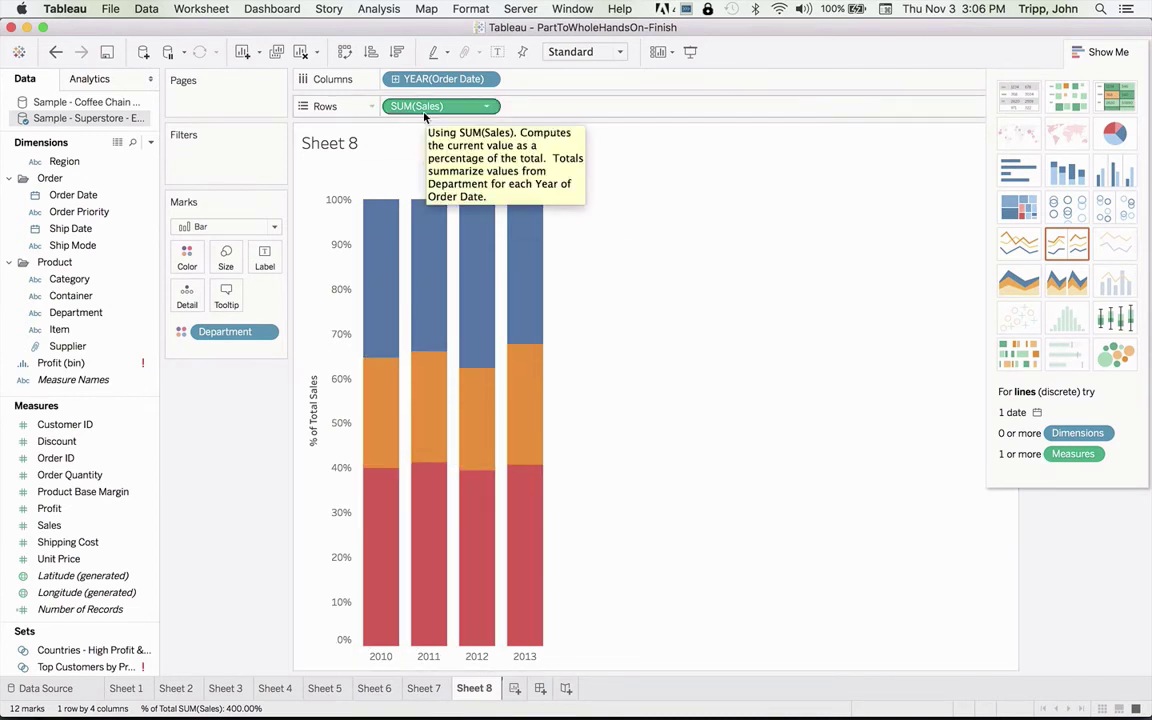
Step: Add the Profit measure to Sheet 8's column tooltips
mouse_move(380, 287)
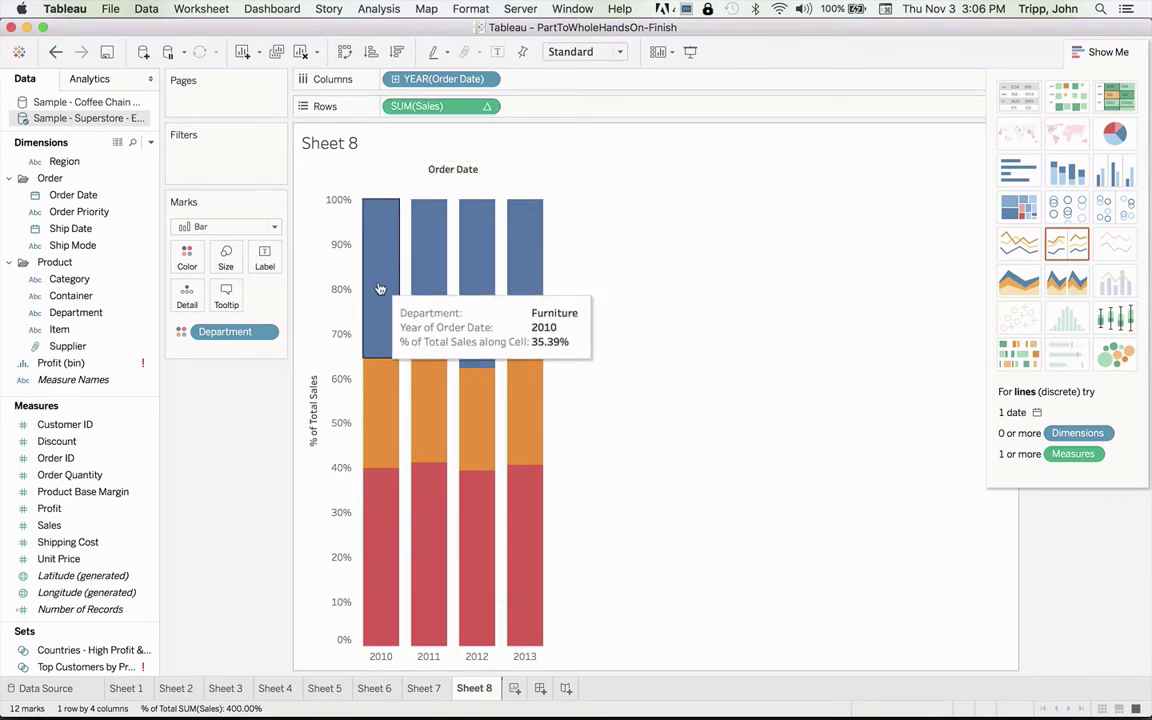
click(45, 510)
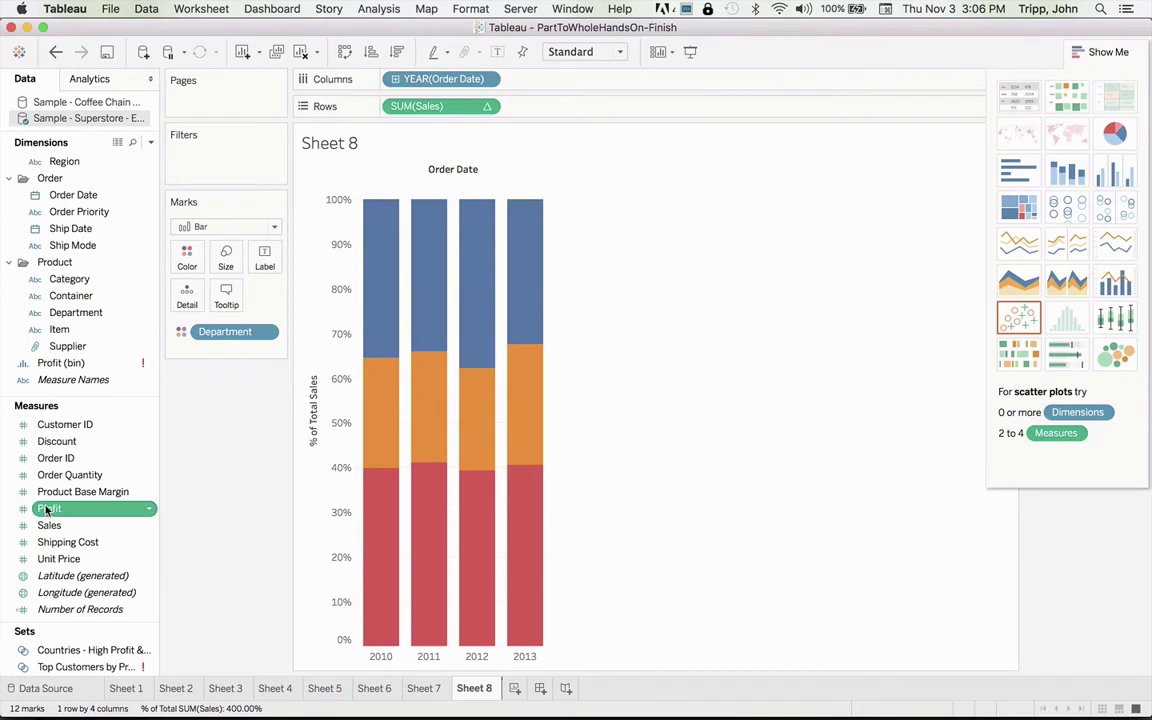
drag(45, 510, 225, 298)
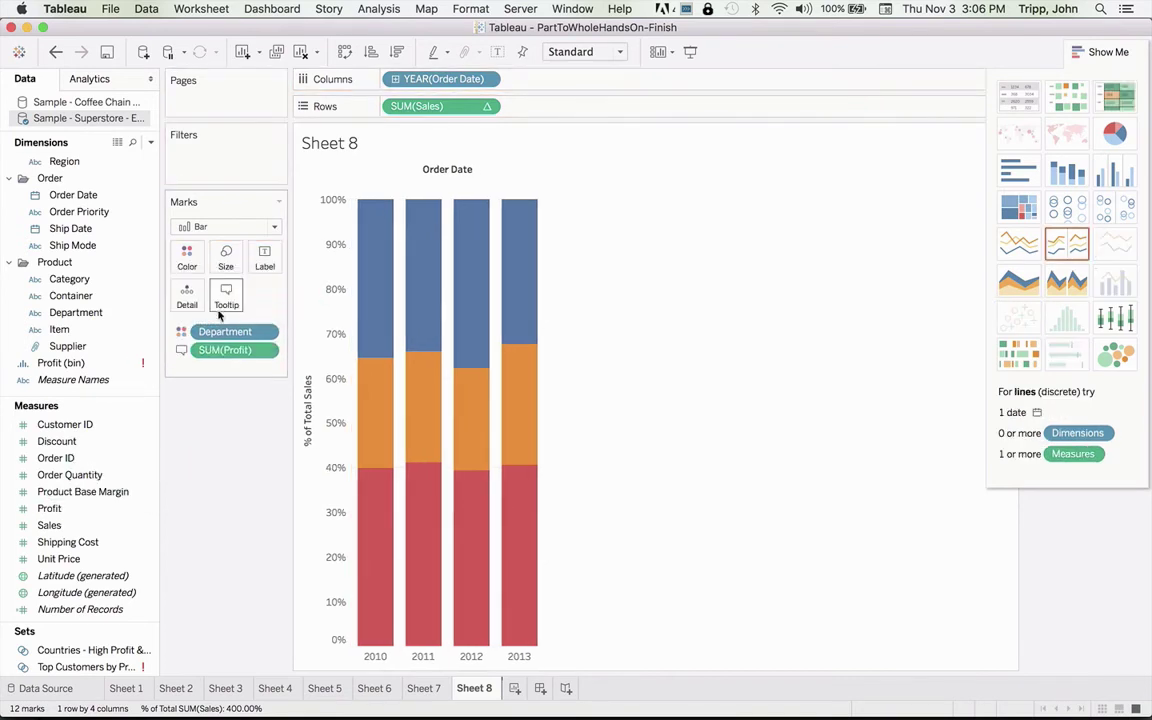
Step: Look through the SUM(Sales) field options and close them without changes
mouse_move(527, 269)
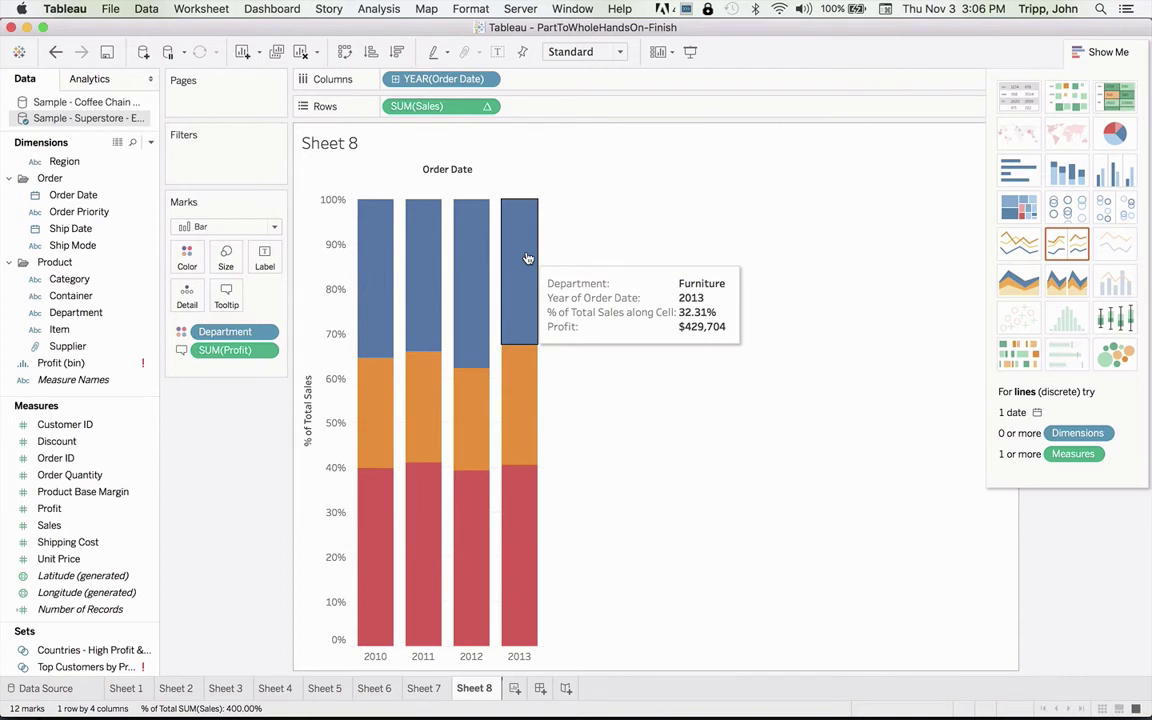
click(486, 106)
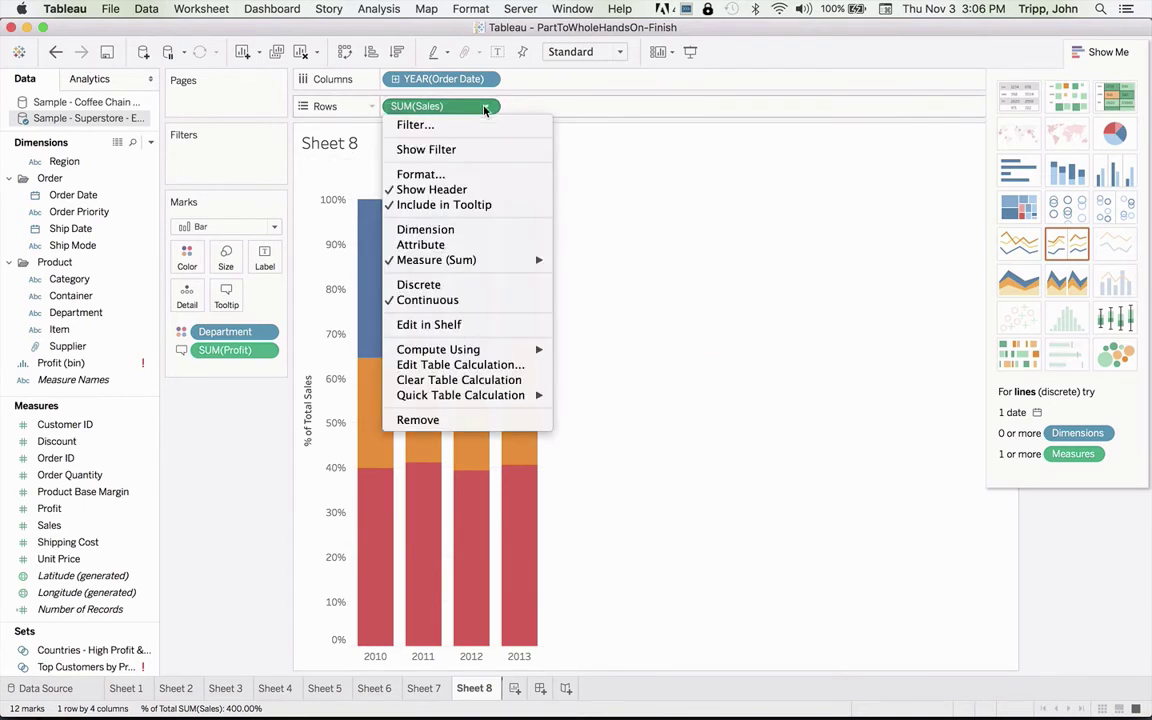
mouse_move(497, 353)
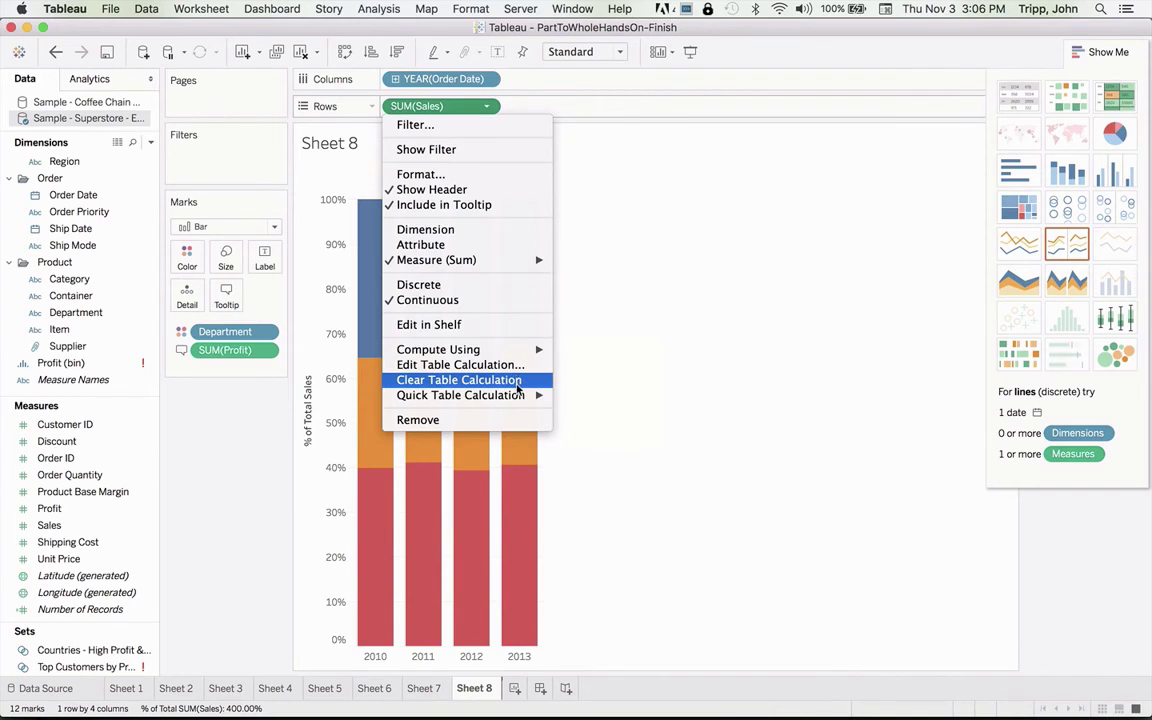
mouse_move(517, 397)
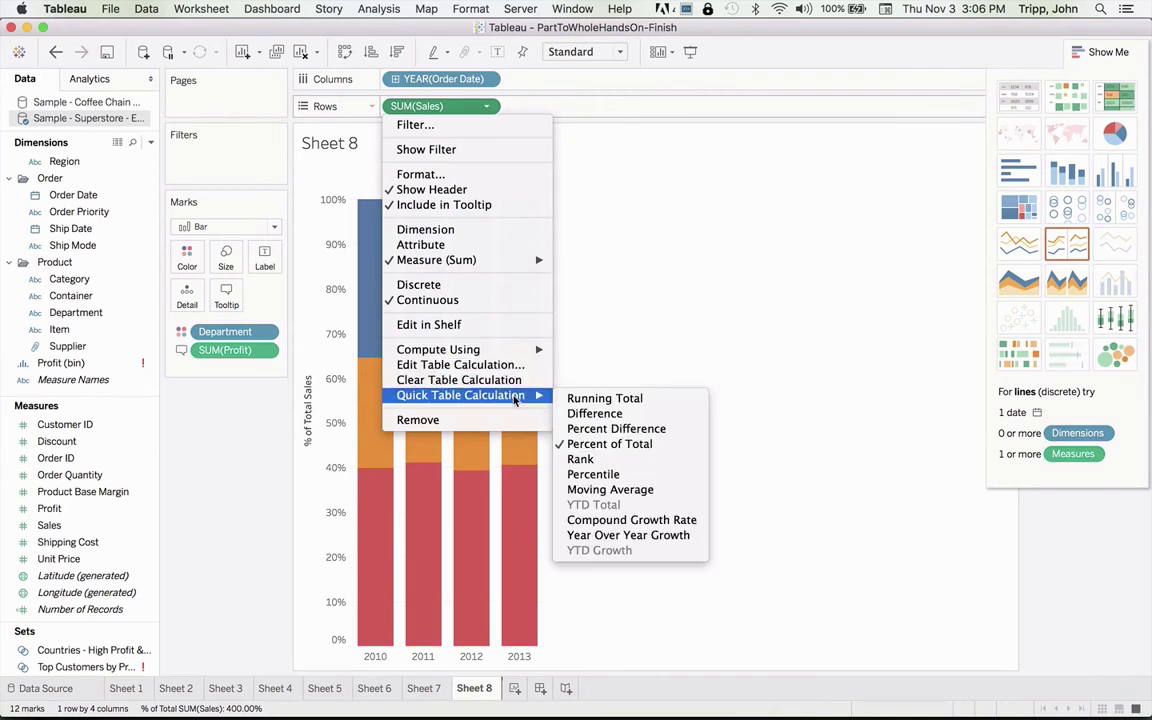
click(643, 252)
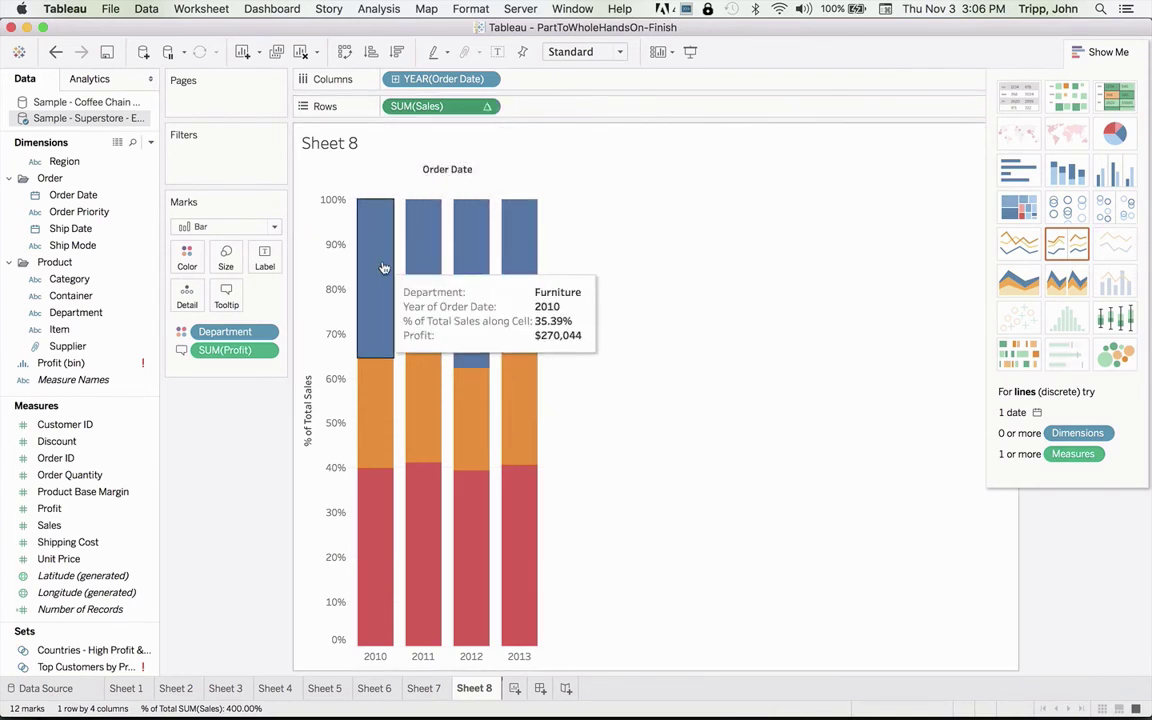
mouse_move(493, 285)
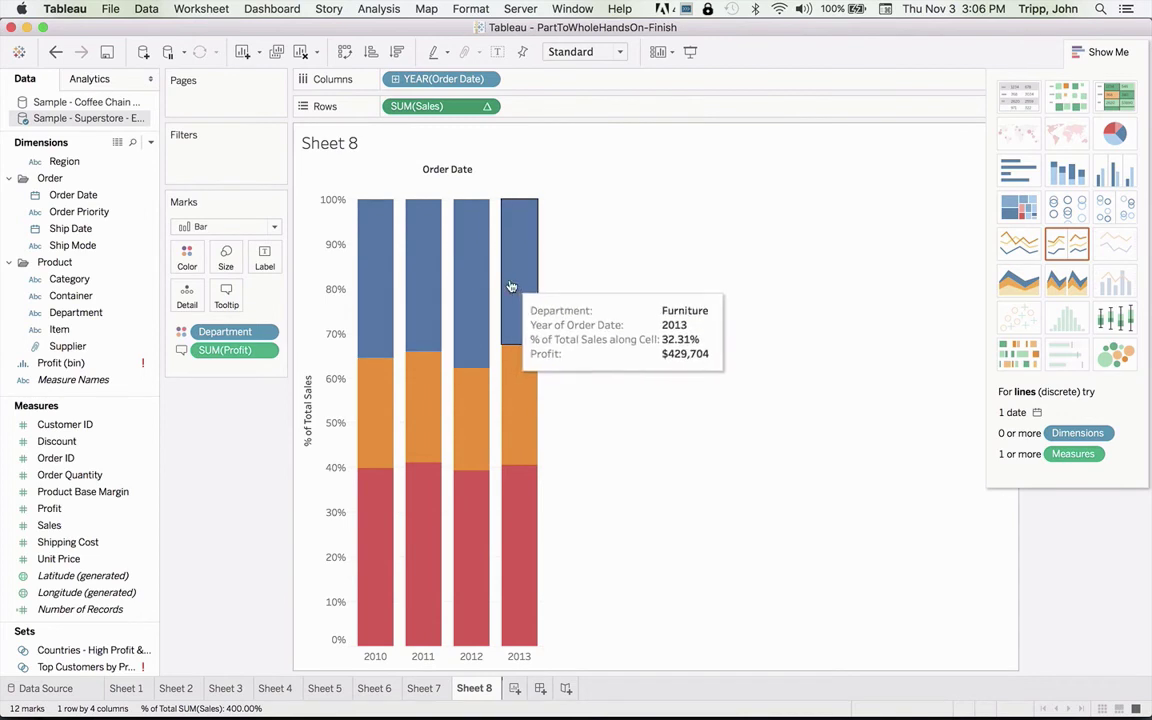
mouse_move(421, 287)
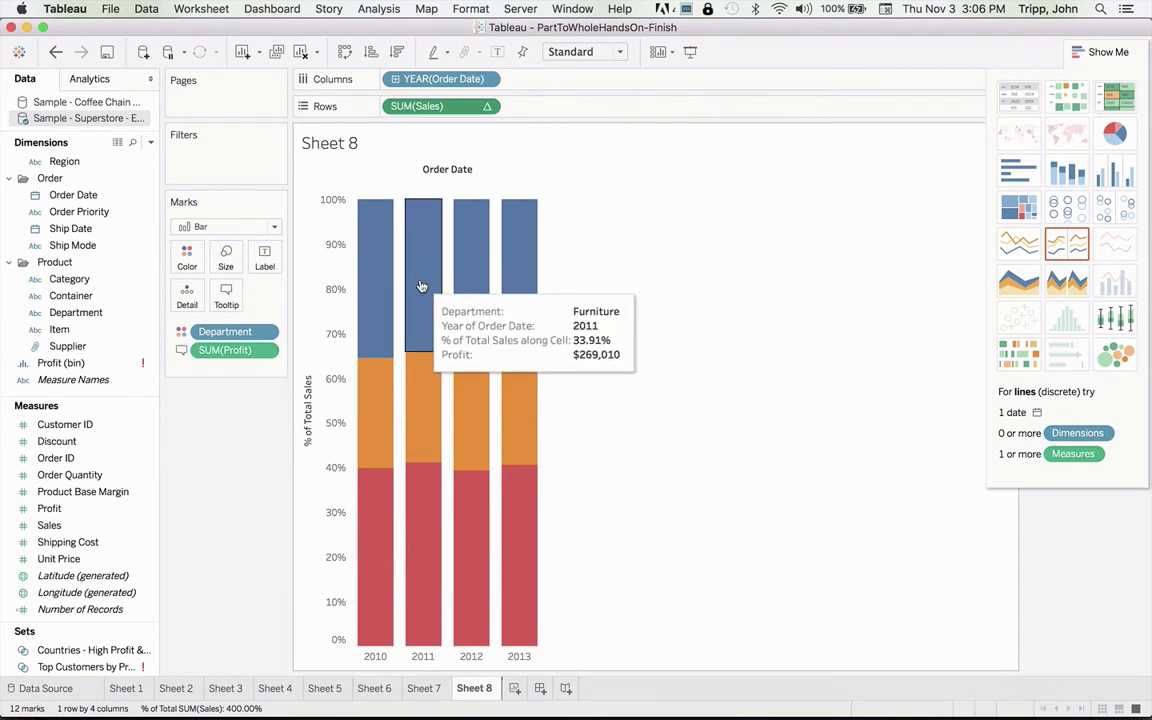
mouse_move(520, 238)
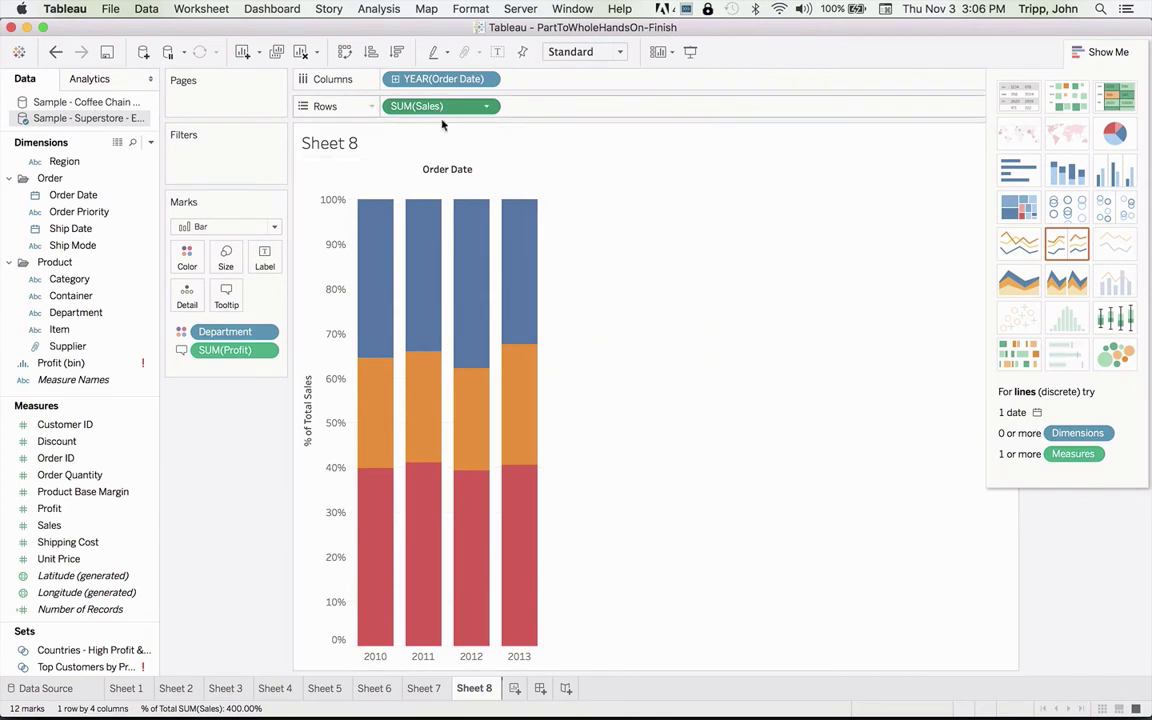
Step: Ctrl-drag a copy of SUM(Sales) onto Tooltip so raw Sales appears beside Profit
drag(440, 106, 226, 298)
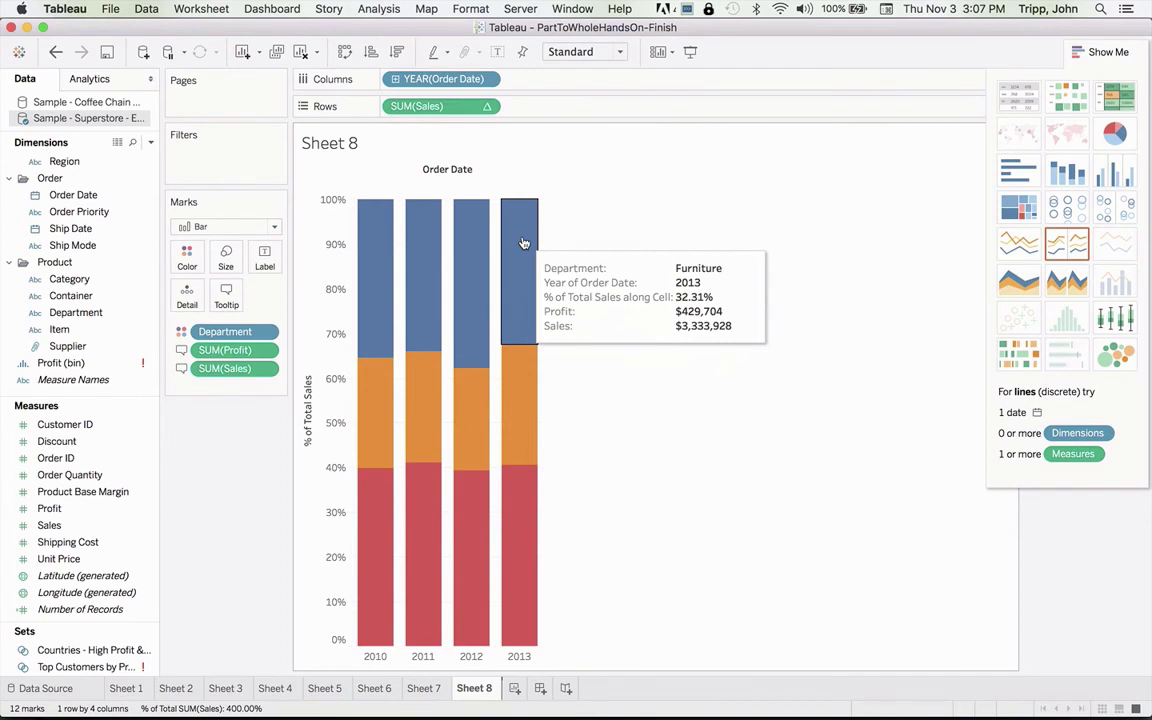
Step: In the tooltip editor, replace 'along Cell:' with 'By Year' on the percent-of-total line
click(228, 291)
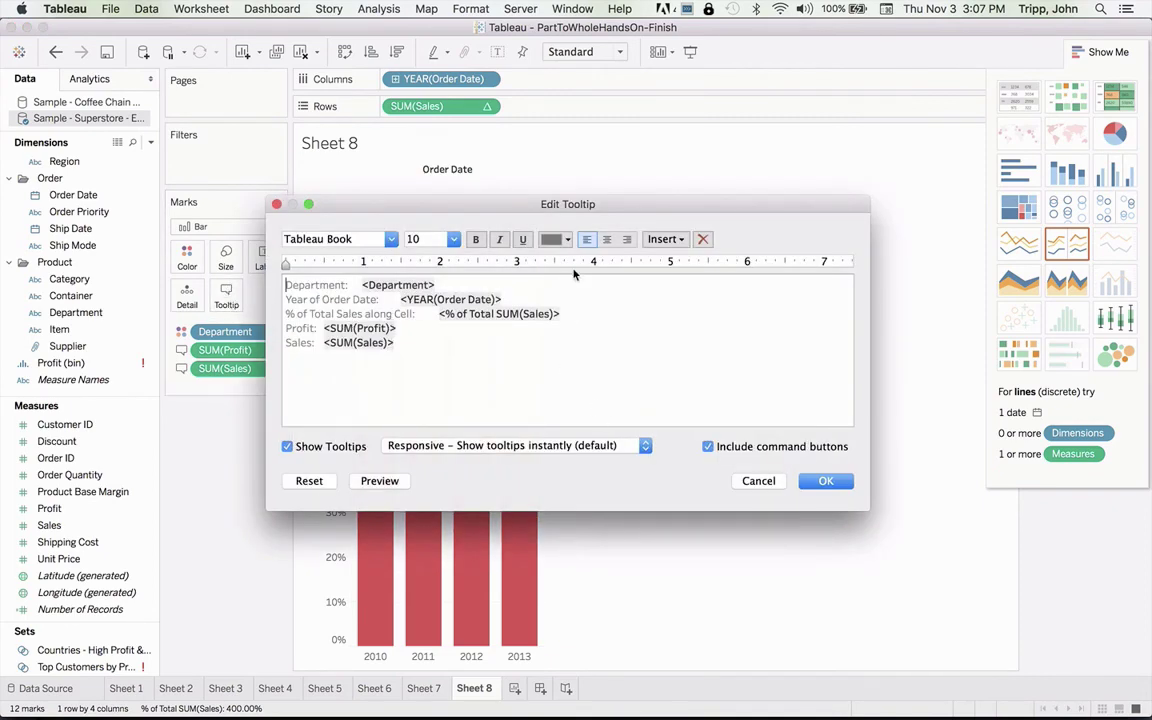
drag(577, 207, 600, 103)
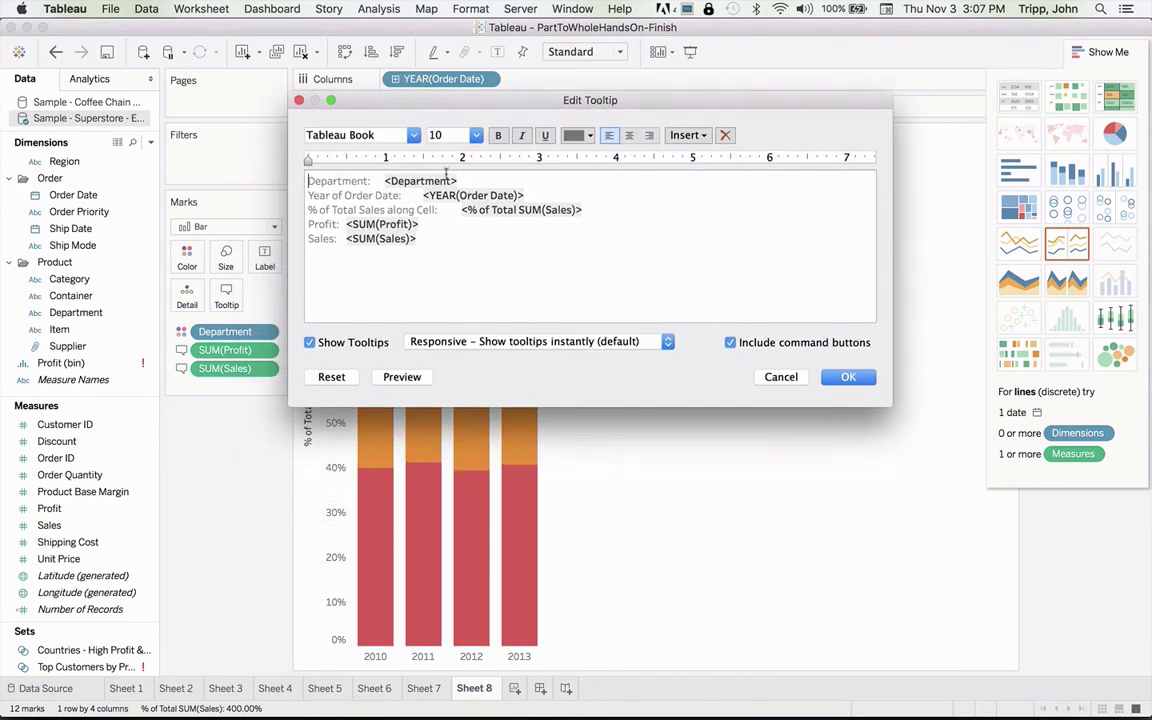
drag(434, 210, 306, 211)
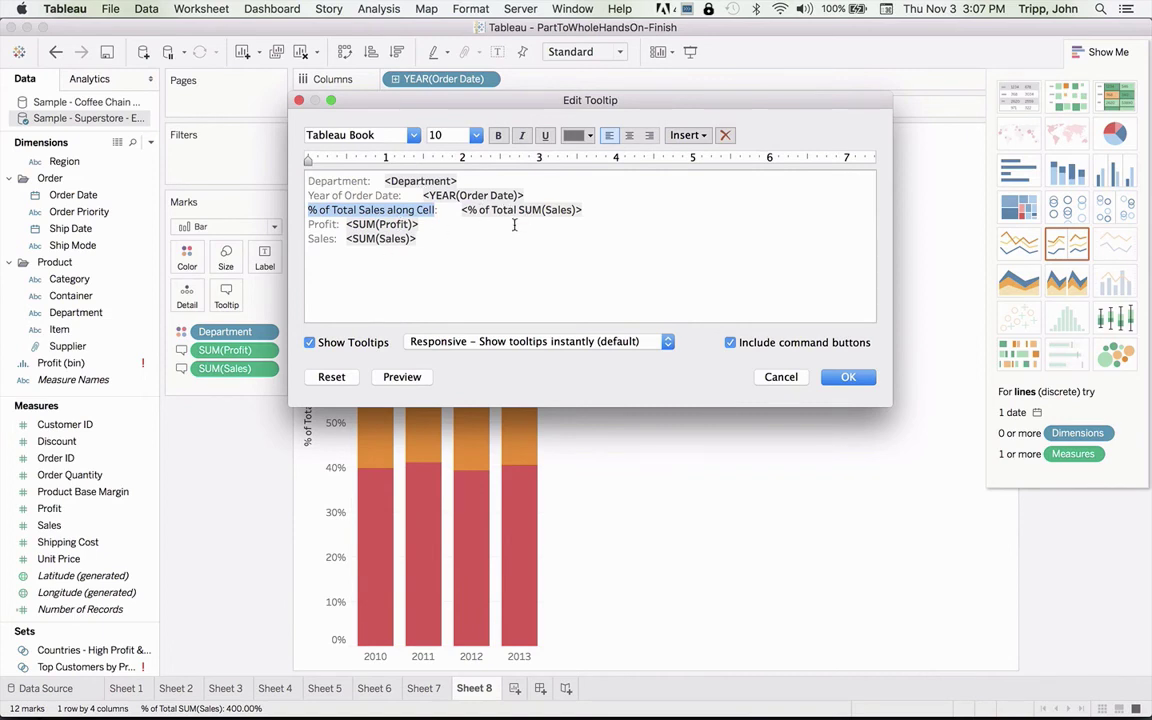
click(576, 222)
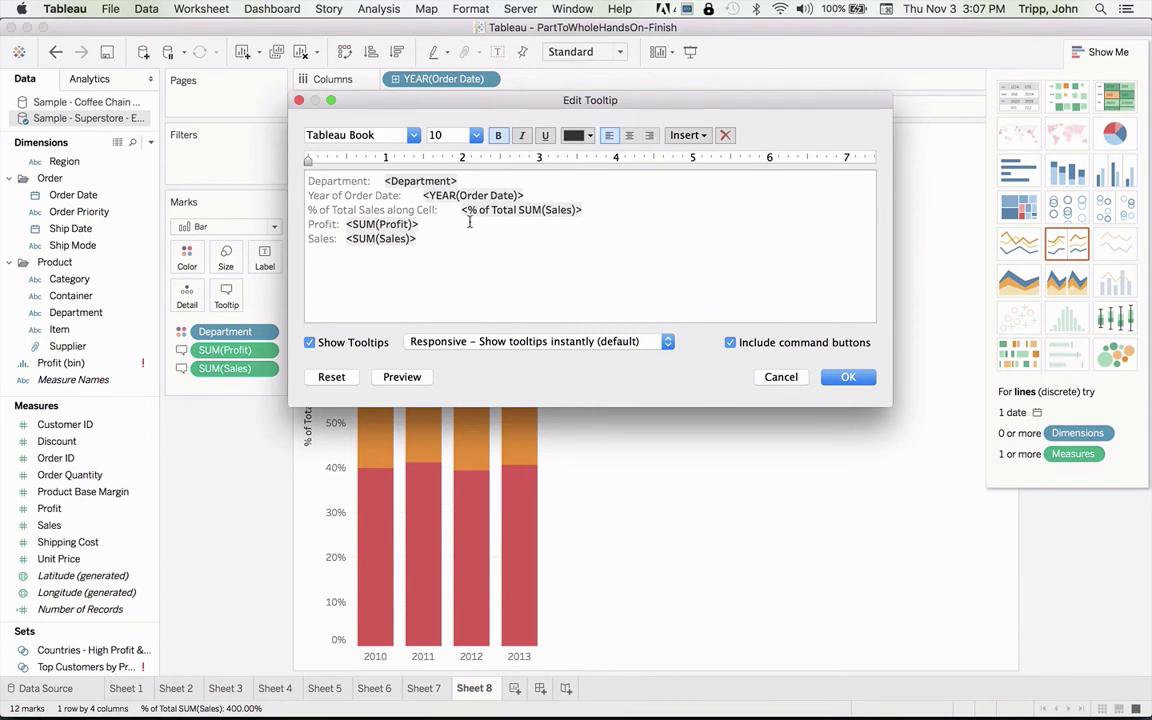
drag(438, 211, 305, 213)
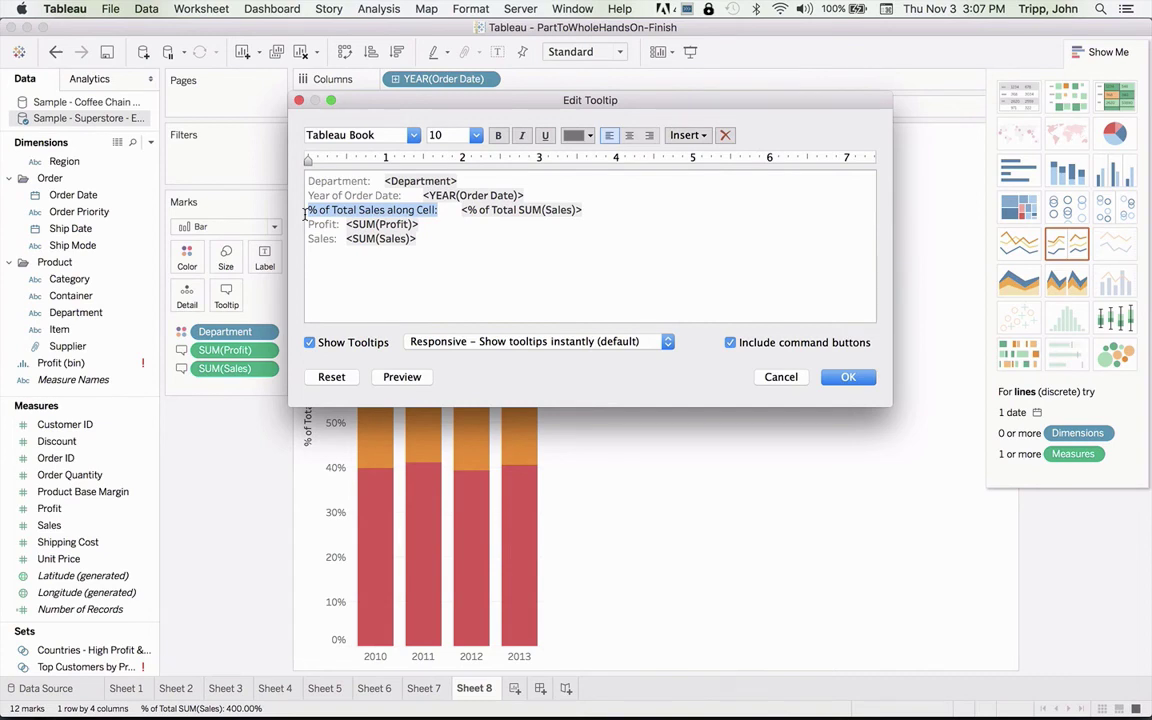
drag(416, 211, 424, 212)
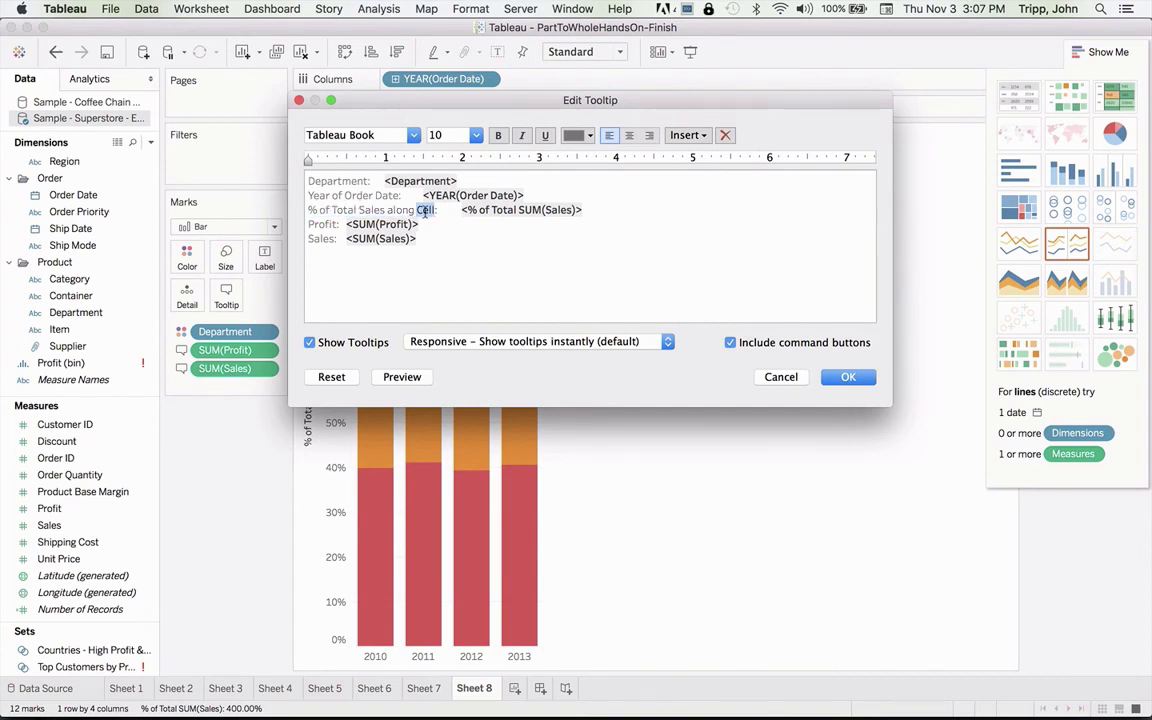
key(BackSpace)
key(BackSpace)
key(BackSpace)
key(BackSpace)
key(BackSpace)
key(BackSpace)
key(BackSpace)
key(BackSpace)
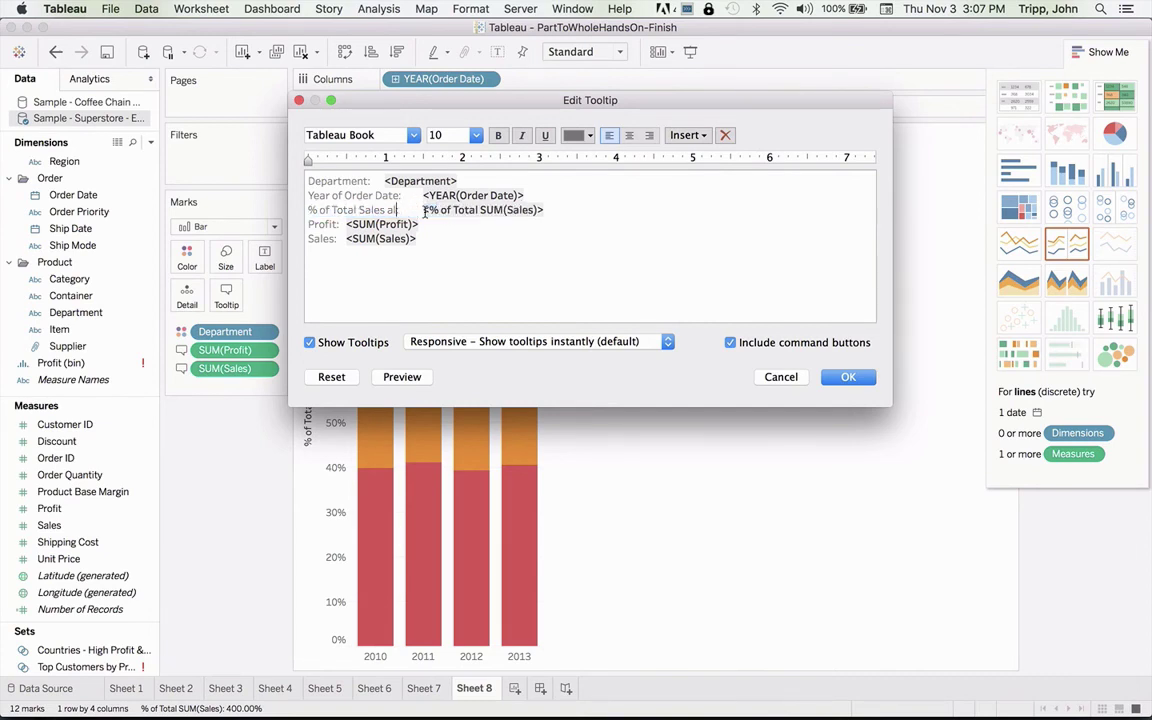
text(By Year)
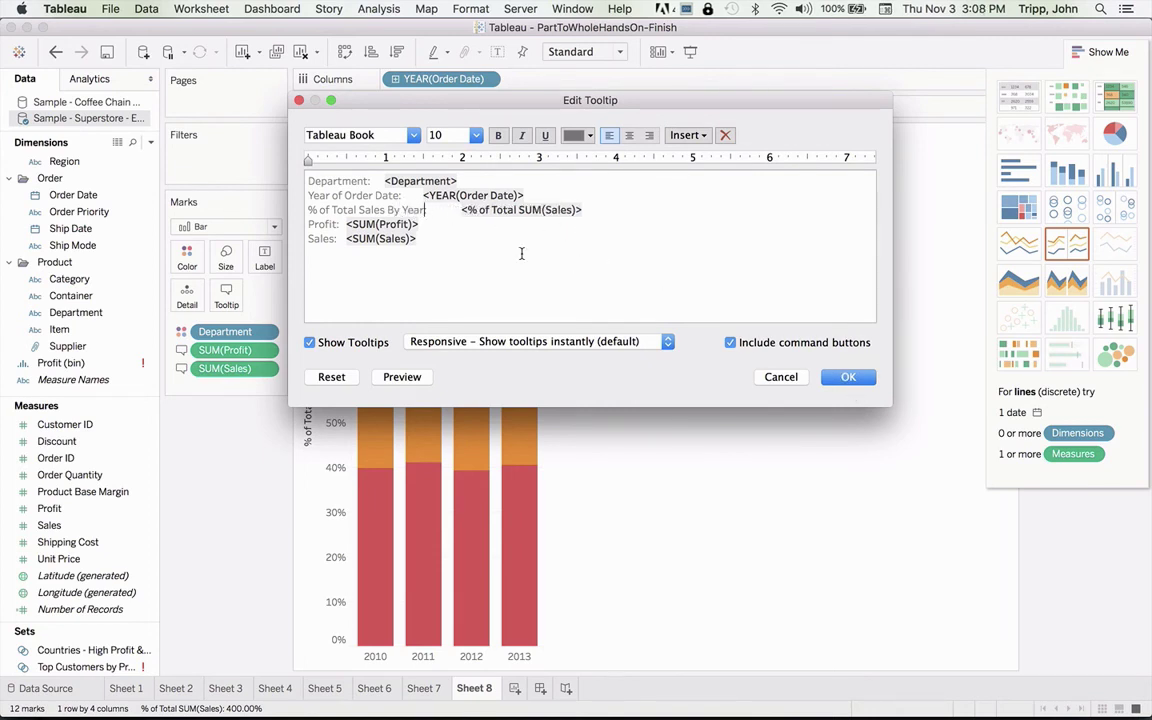
click(849, 377)
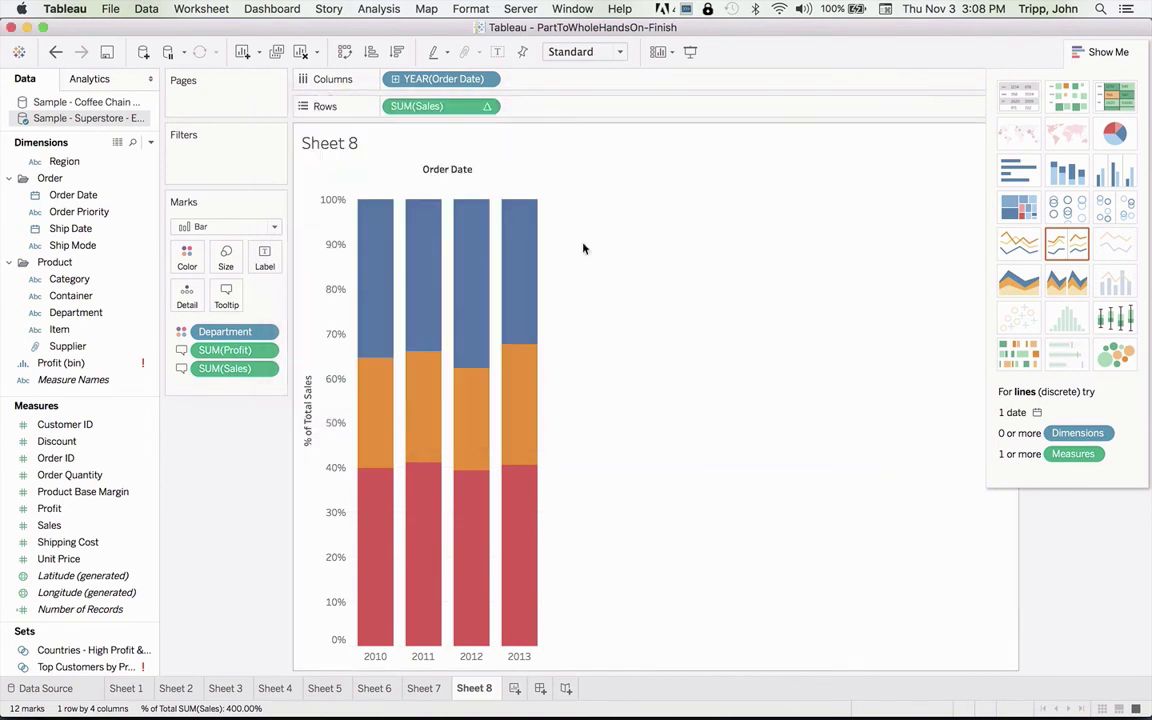
mouse_move(507, 228)
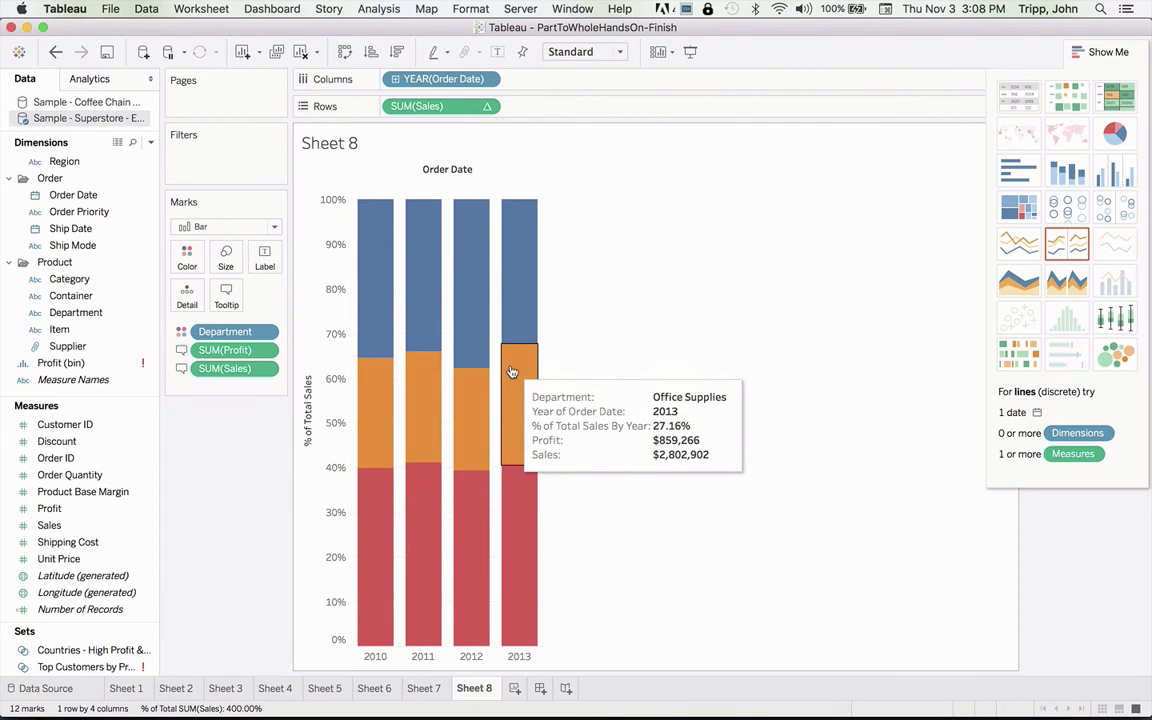
mouse_move(513, 510)
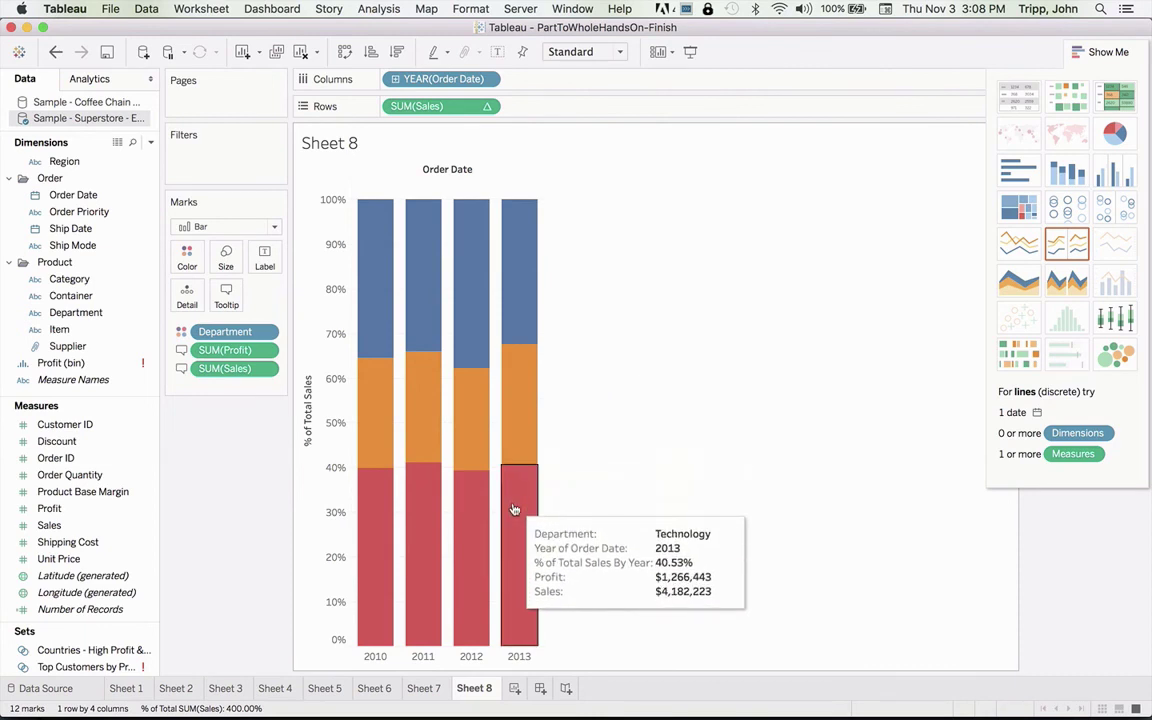